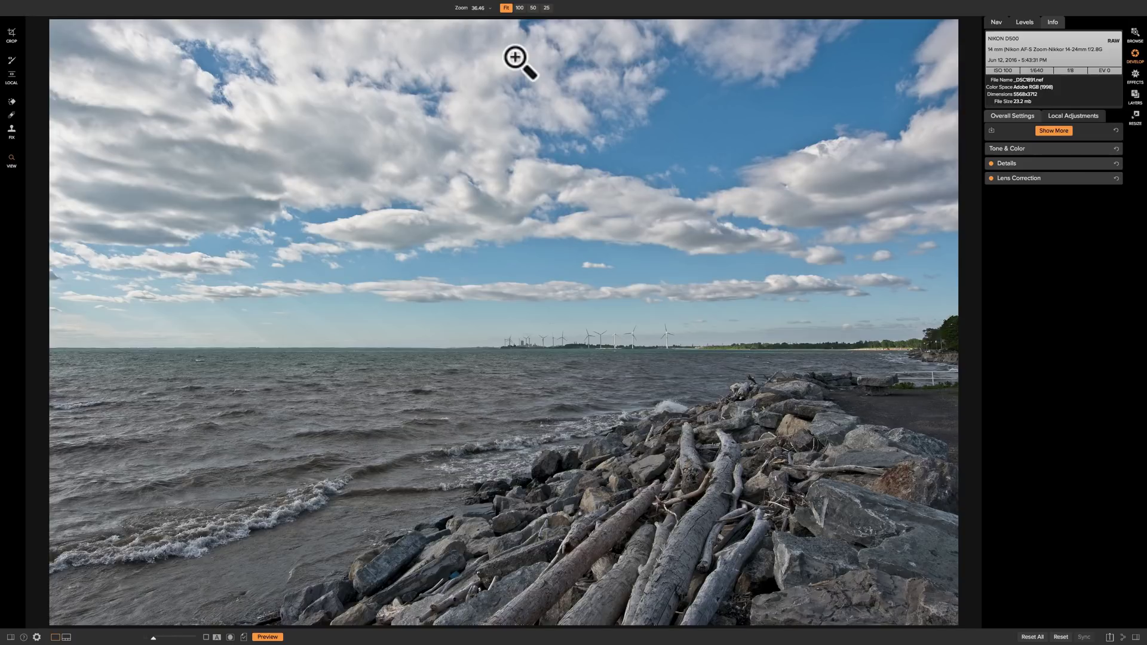
Review the Tone & Color, Details and Lens Correction settings already applied to the photo
left_click(1077, 148)
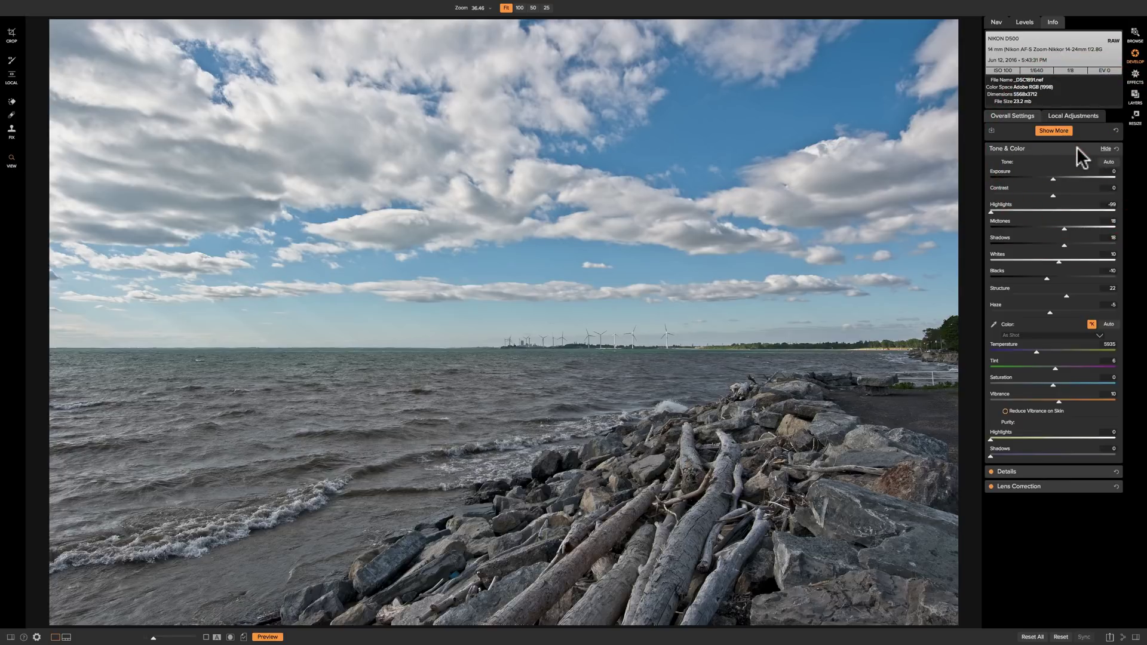
left_click(1076, 148)
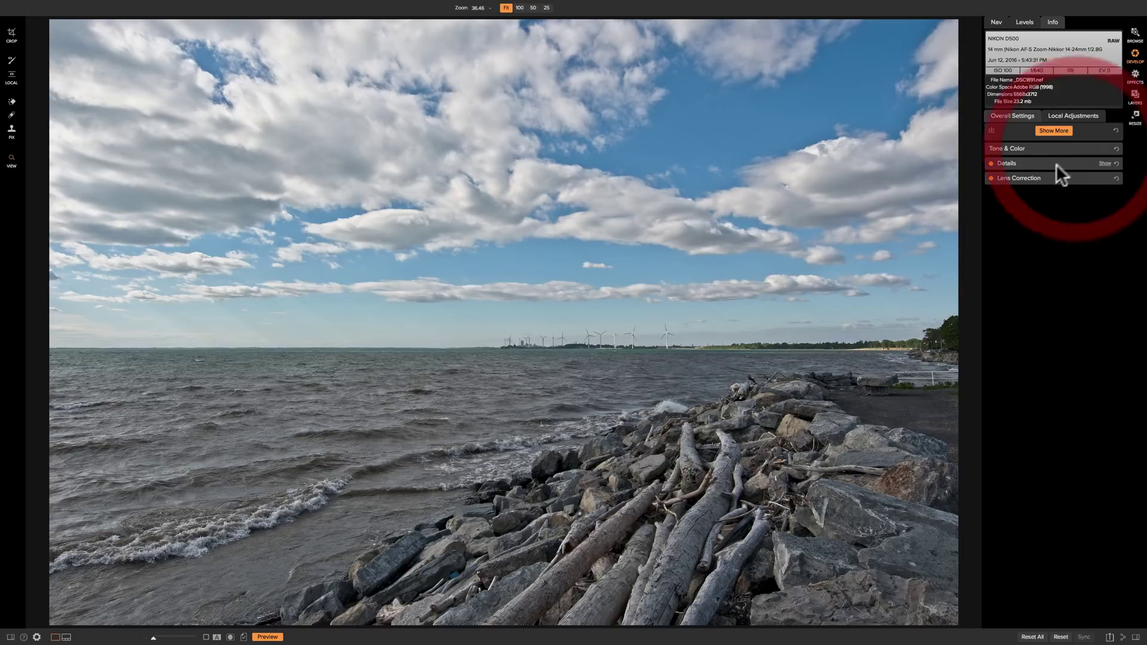
left_click(1057, 163)
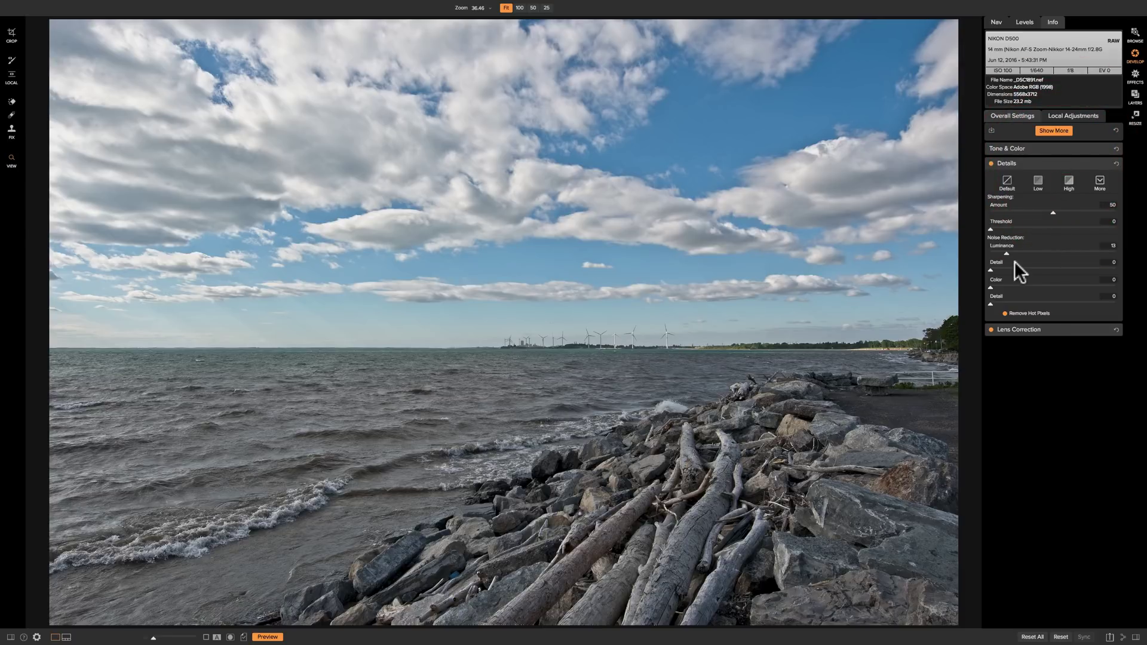
left_click(1044, 160)
left_click(1048, 176)
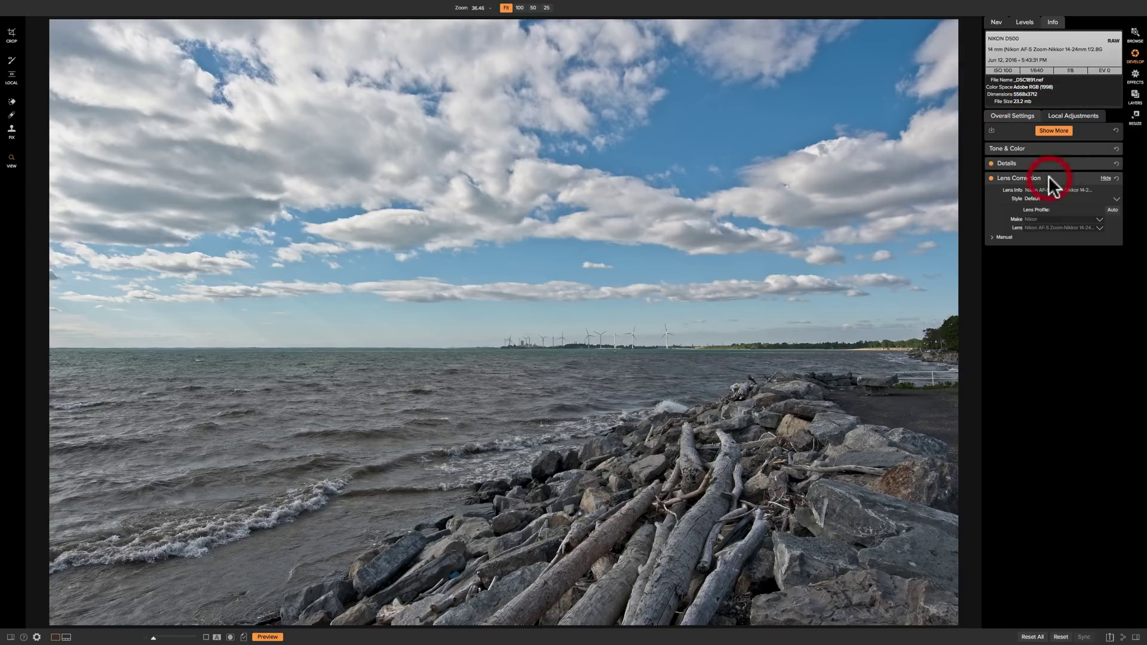
left_click(1049, 177)
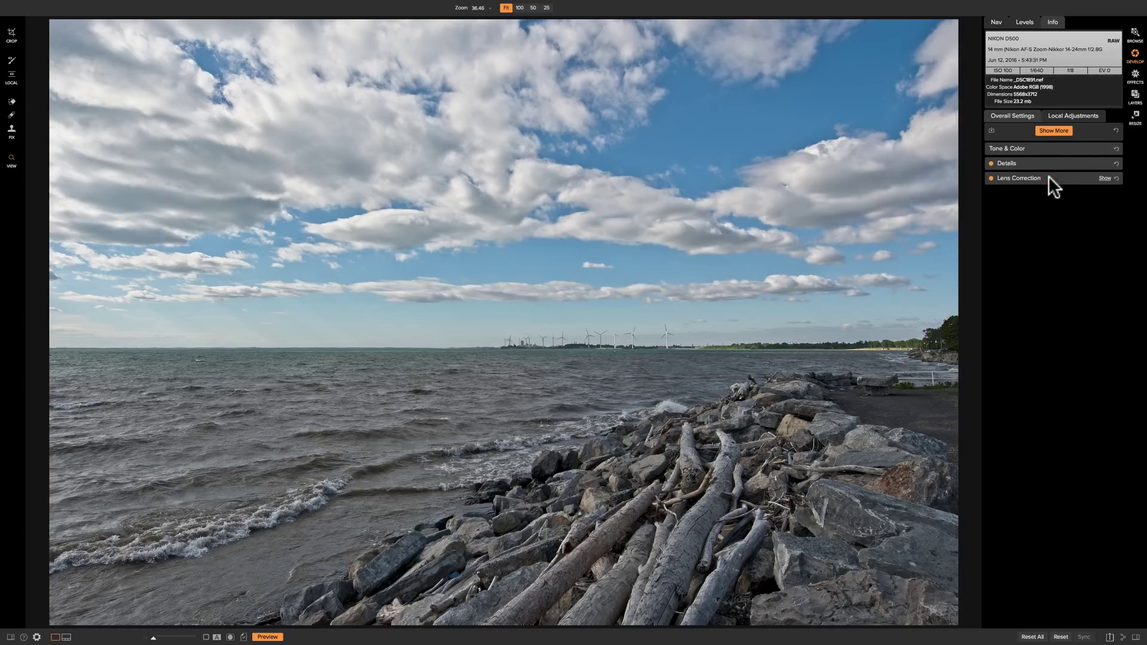
Add a Curves adjustment to the photo's overall settings
left_click(1052, 130)
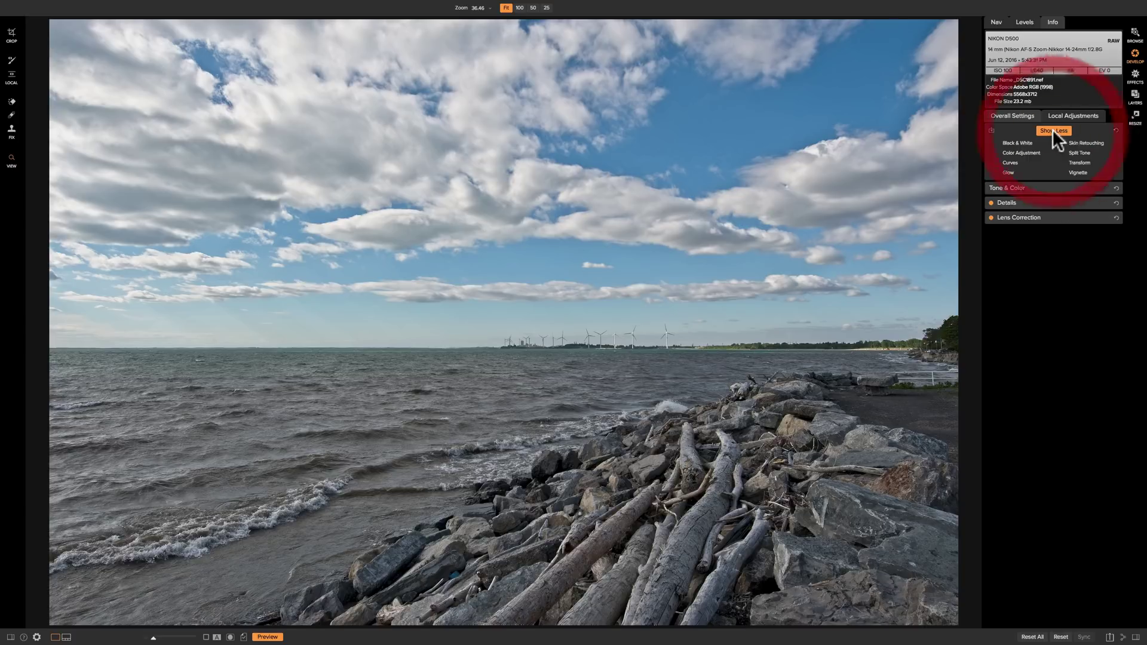
left_click(1010, 162)
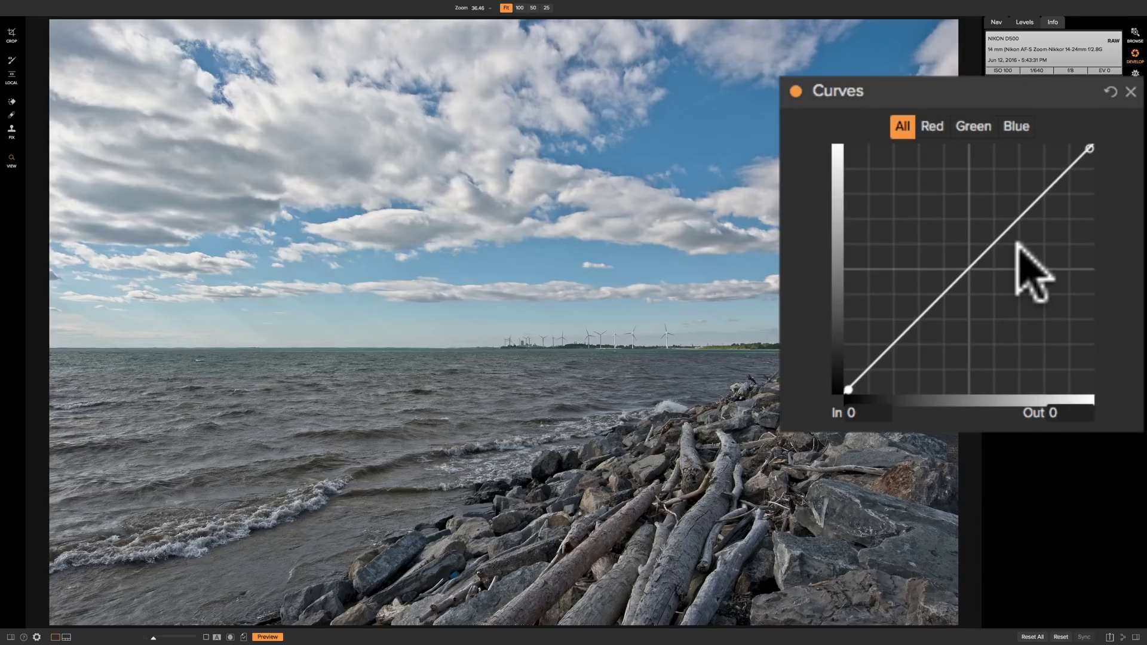
Shape an S-curve with a midtone anchor, a shadow point at In 52, Out 38 and a highlight point at In 189, Out 208
left_click(973, 270)
left_click(971, 272)
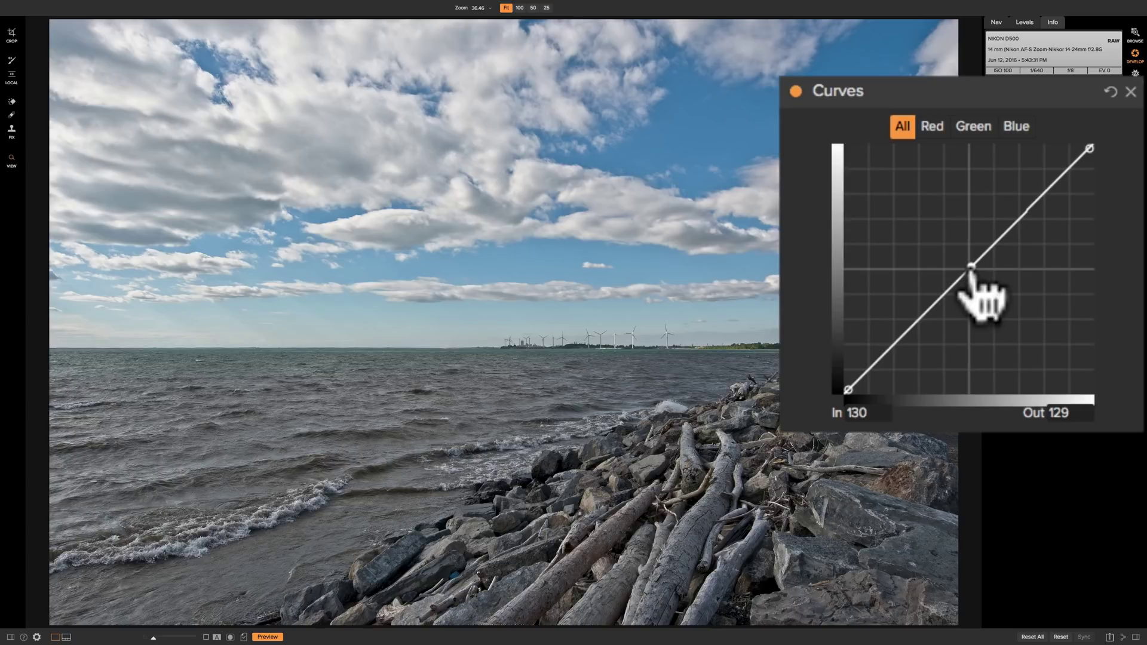
left_click(971, 267)
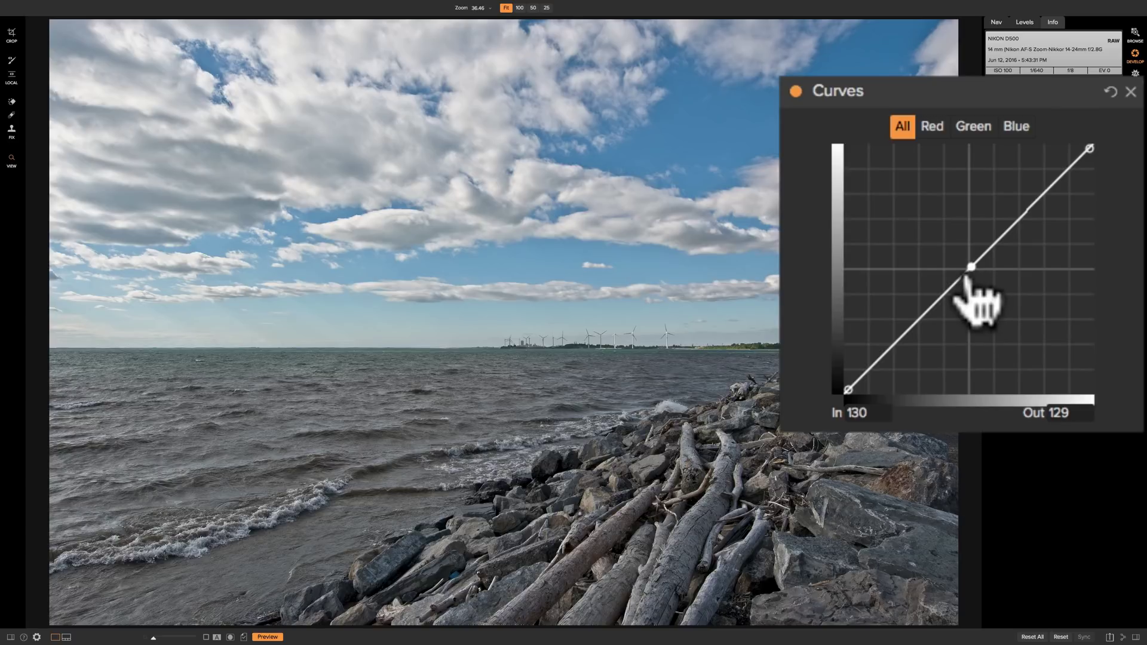
left_click(896, 344)
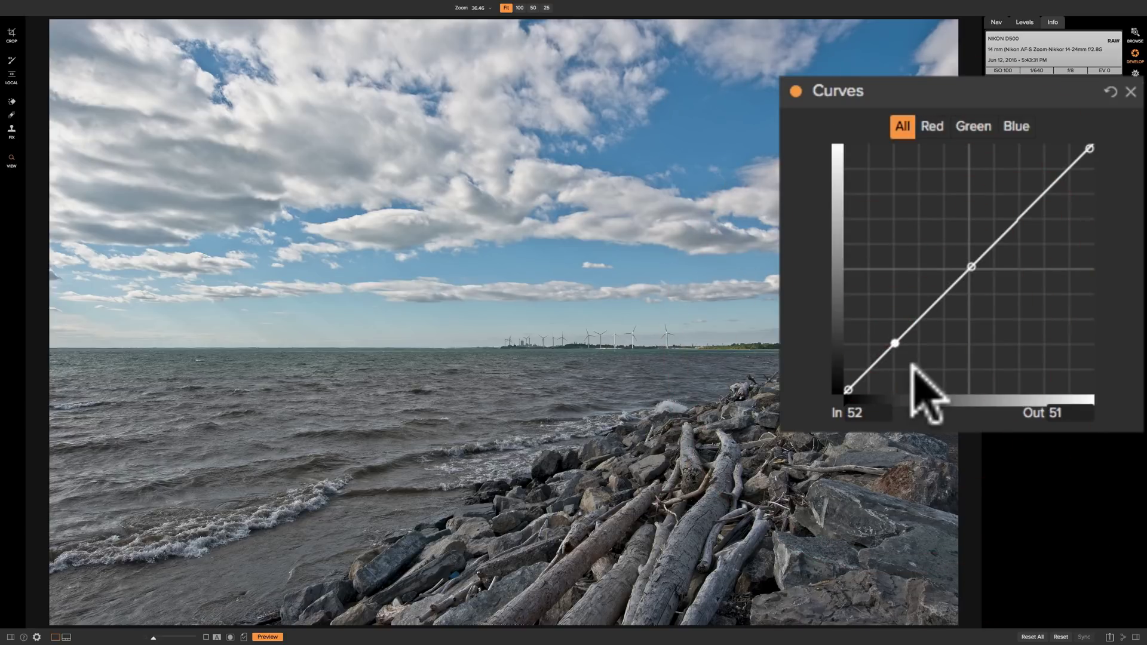
left_click_drag(894, 344, 894, 360)
left_click(894, 357)
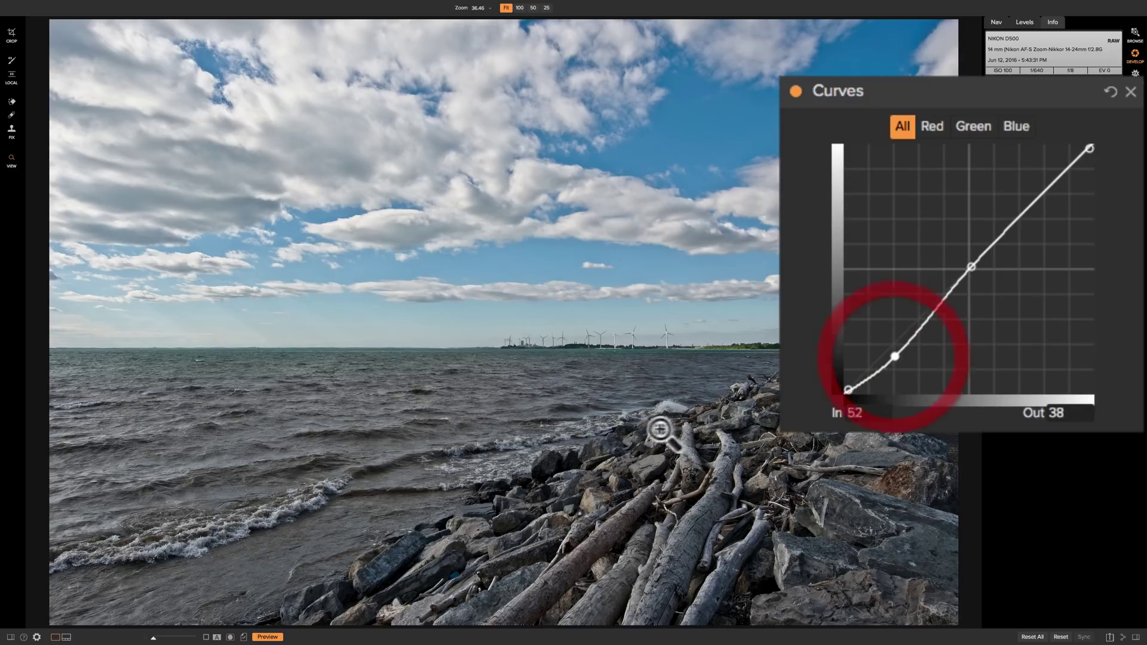
left_click(1033, 202)
left_click_drag(1034, 201, 1030, 191)
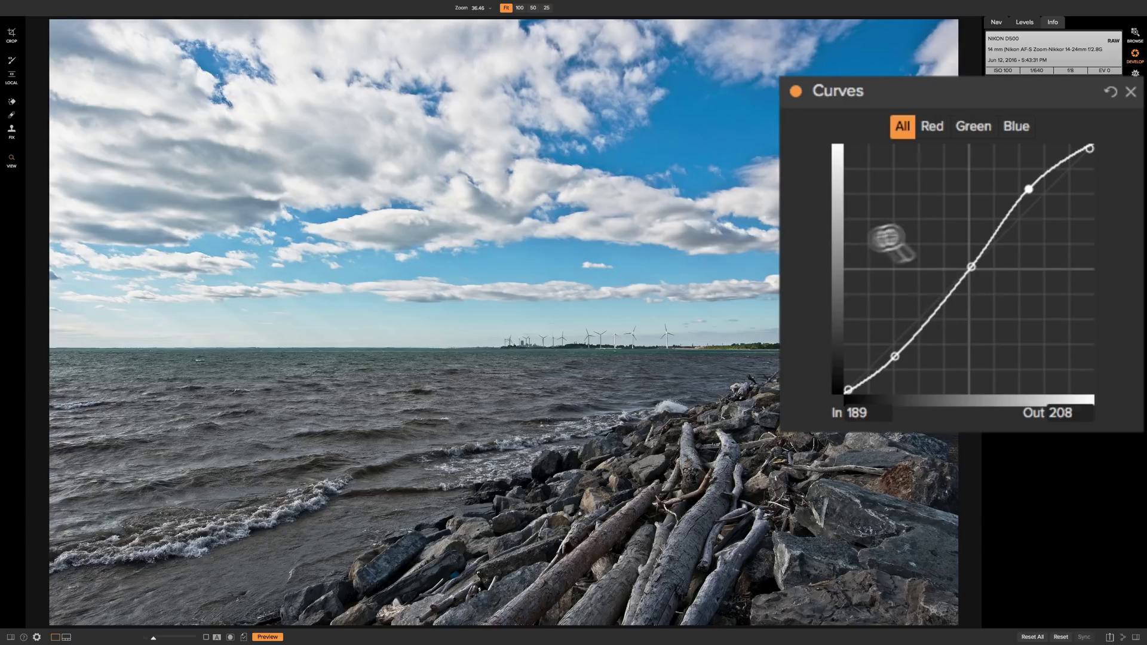
Compare the photo with and without the S-curve by switching the Curves adjustment off and on
left_click(795, 90)
left_click(796, 90)
left_click(795, 89)
left_click(795, 89)
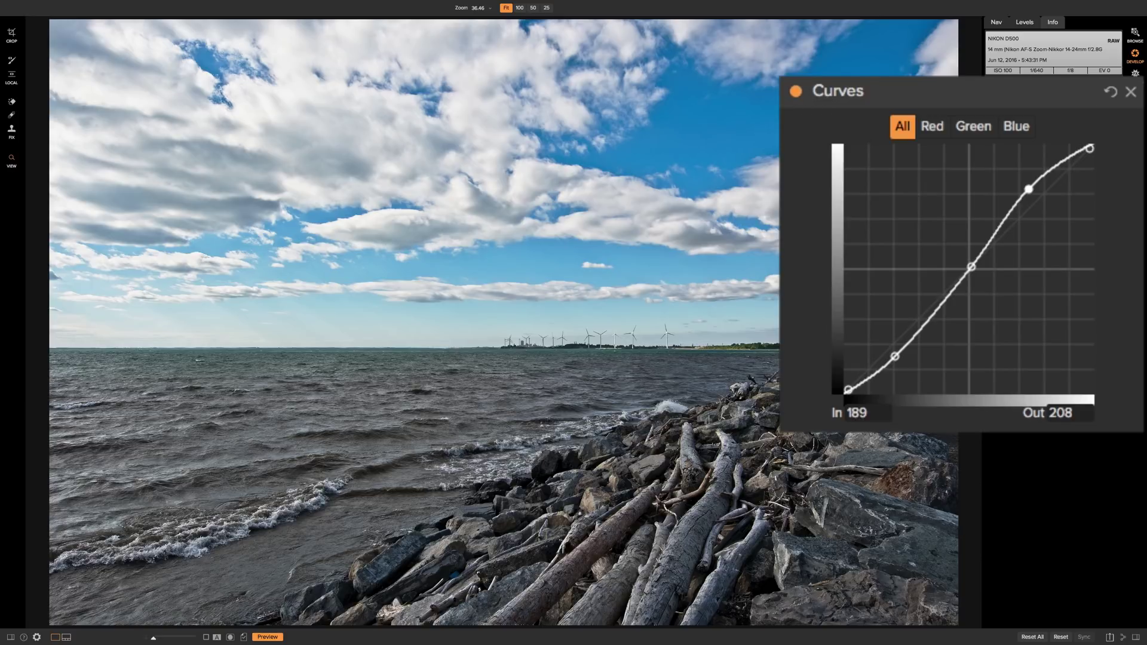
Reset the curve and build a new S-curve with a midtone anchor and points at In 27, Out 12 and In 229, Out 244
left_click(1110, 91)
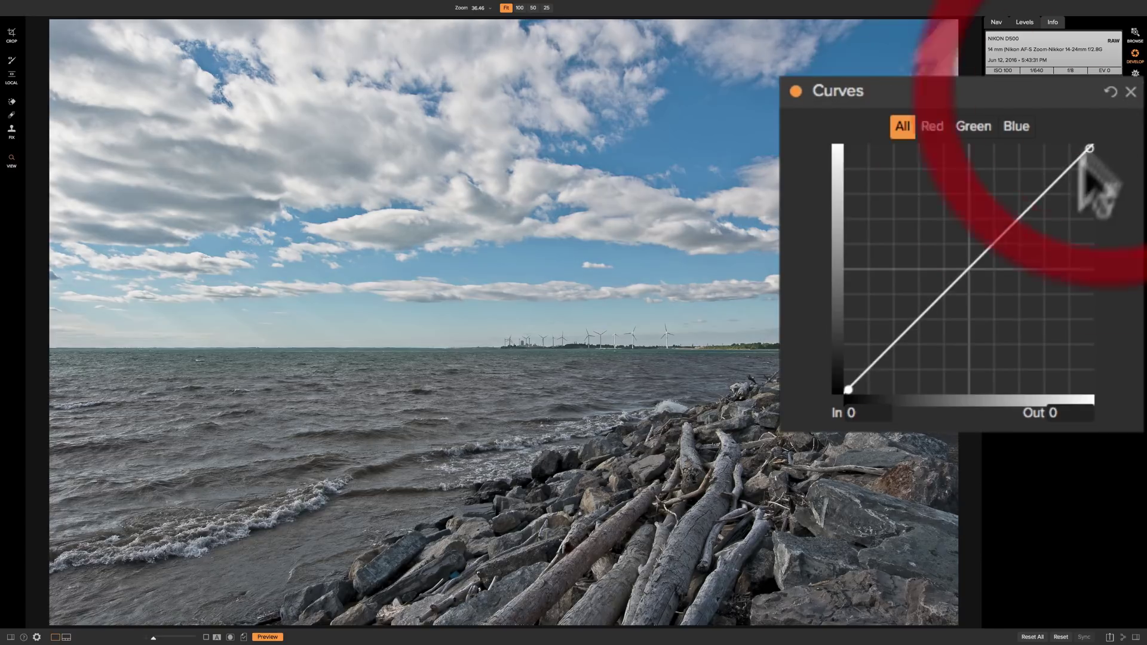
left_click(971, 268)
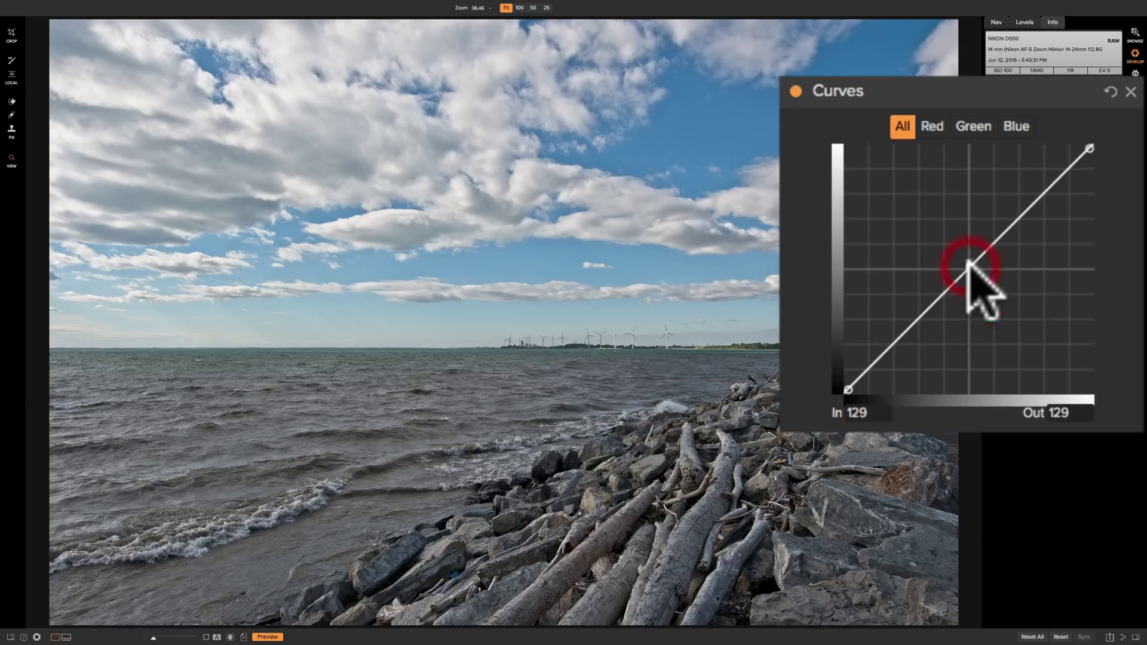
left_click(868, 371)
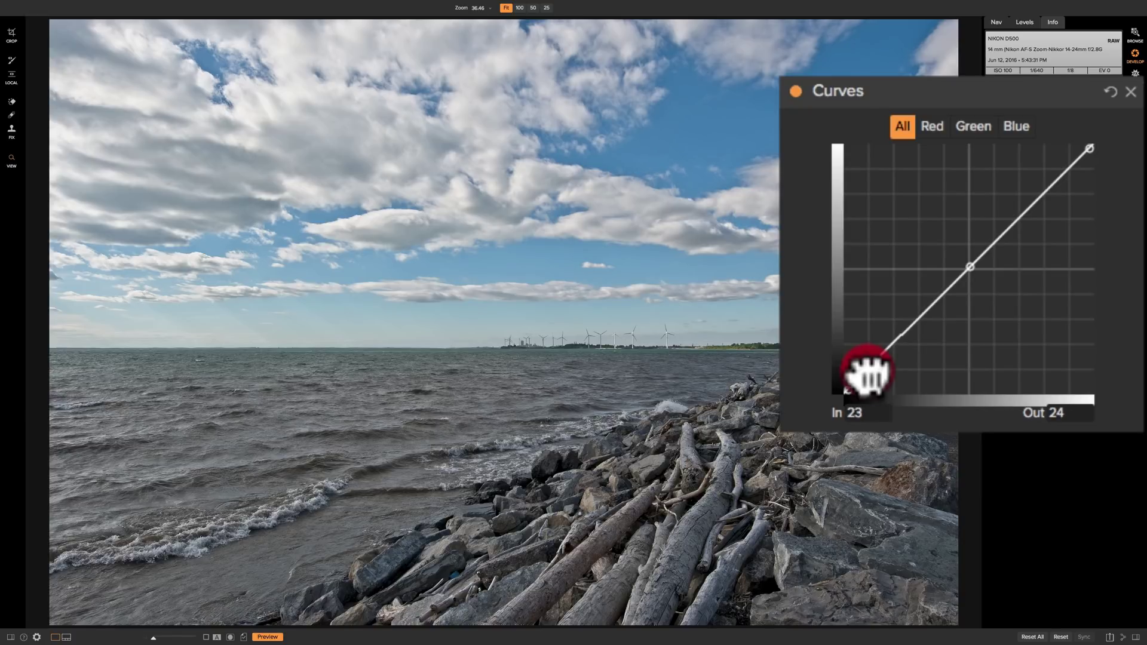
left_click_drag(868, 371, 869, 382)
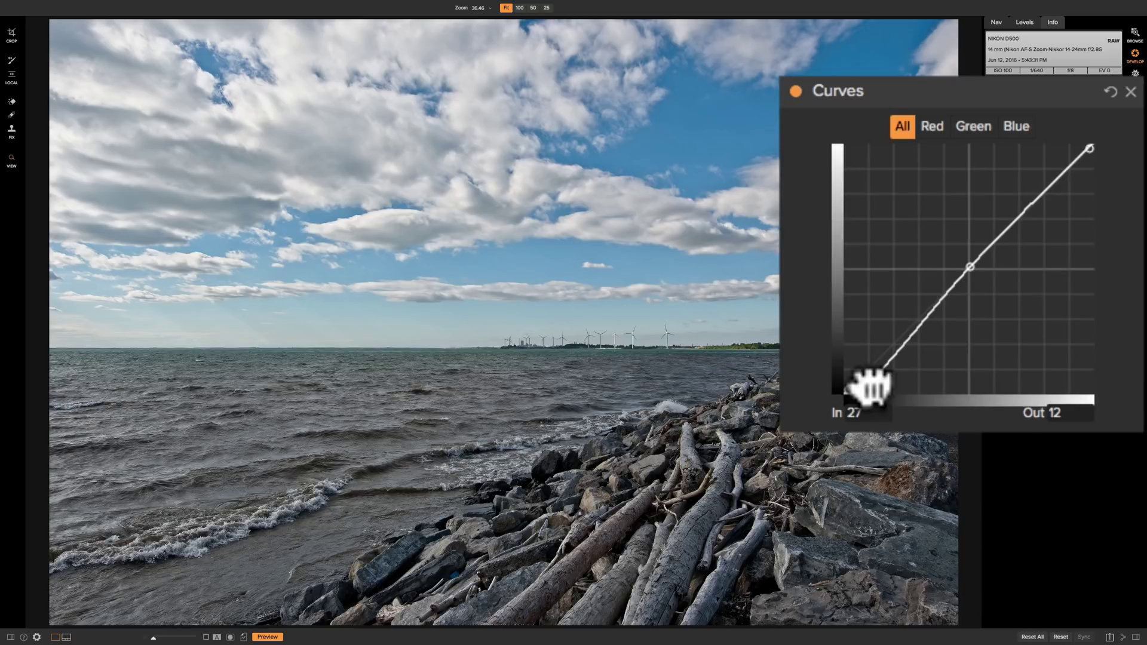
left_click(867, 377)
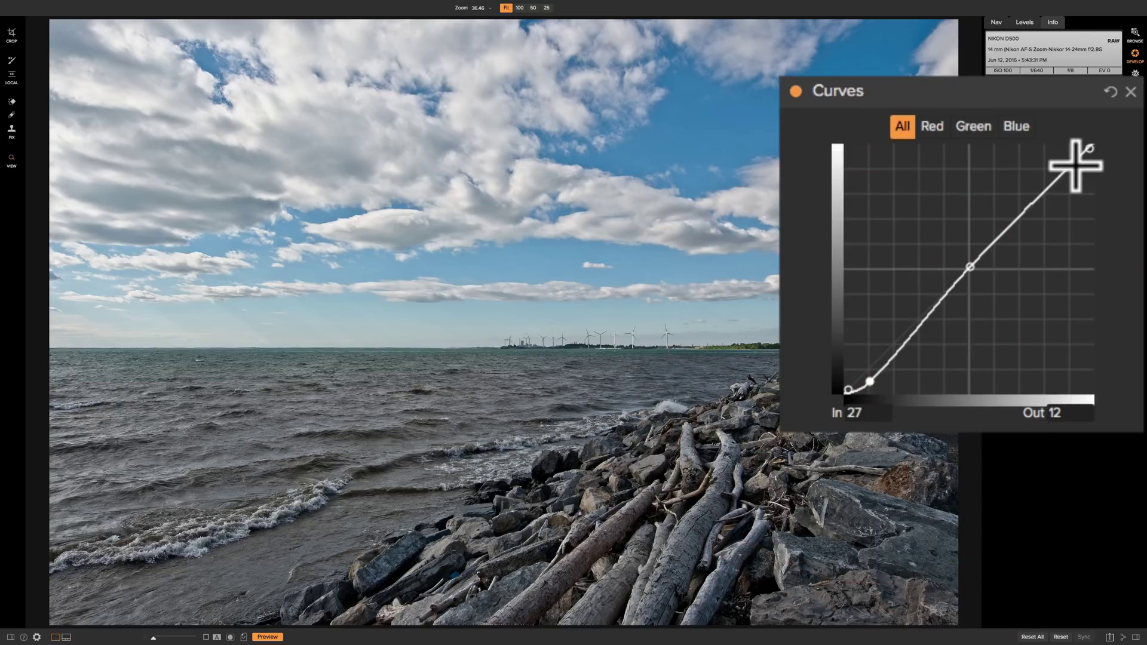
left_click_drag(1073, 169, 1069, 163)
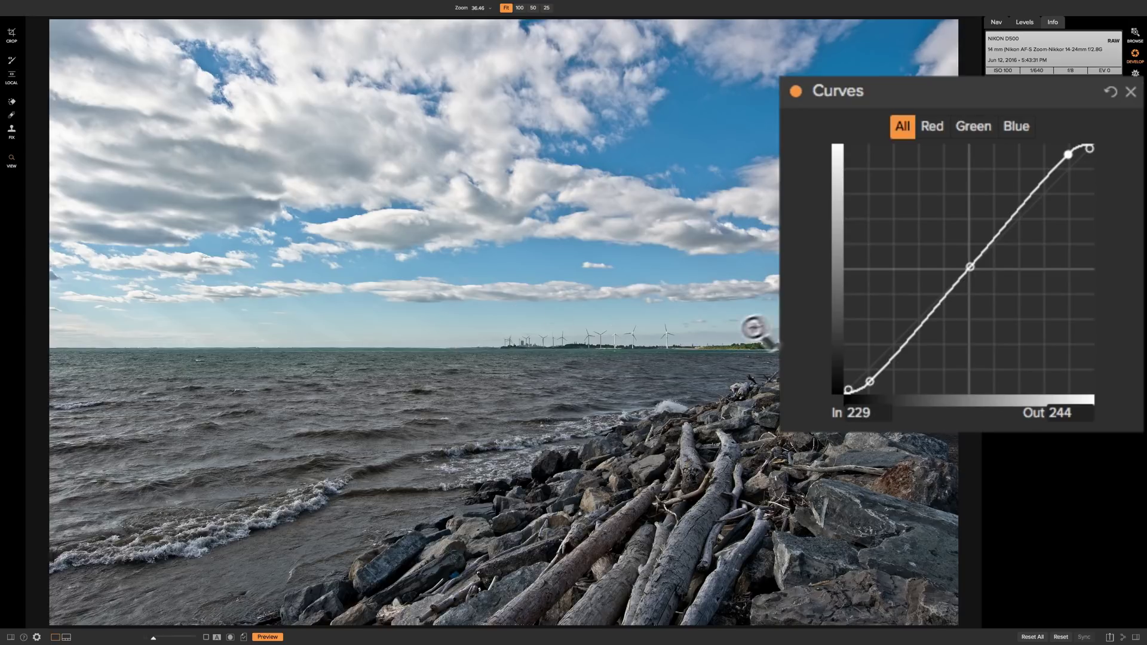
Check the new curve's effect by switching the Curves adjustment off and on, and collapse and reopen its settings
left_click(795, 91)
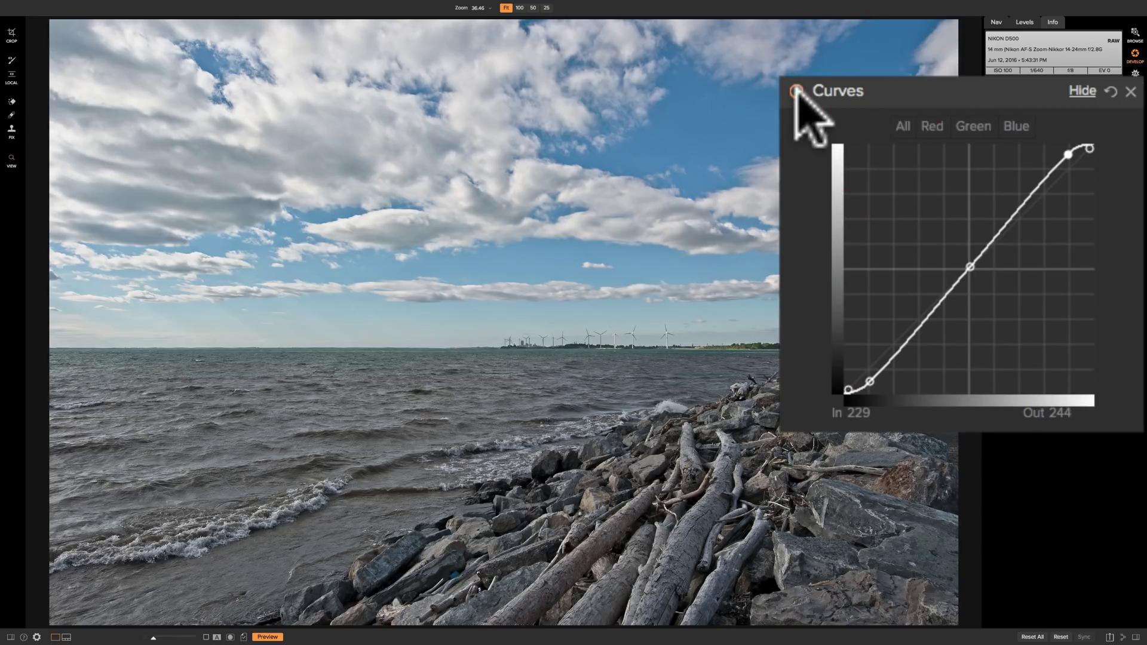
left_click(796, 91)
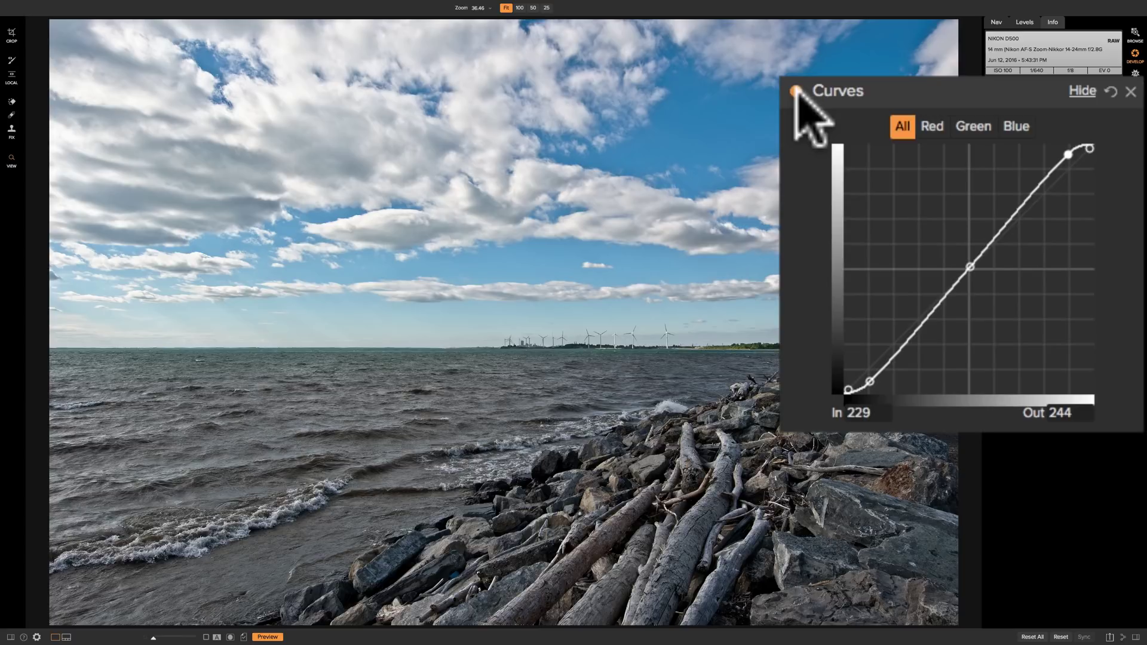
left_click(800, 91)
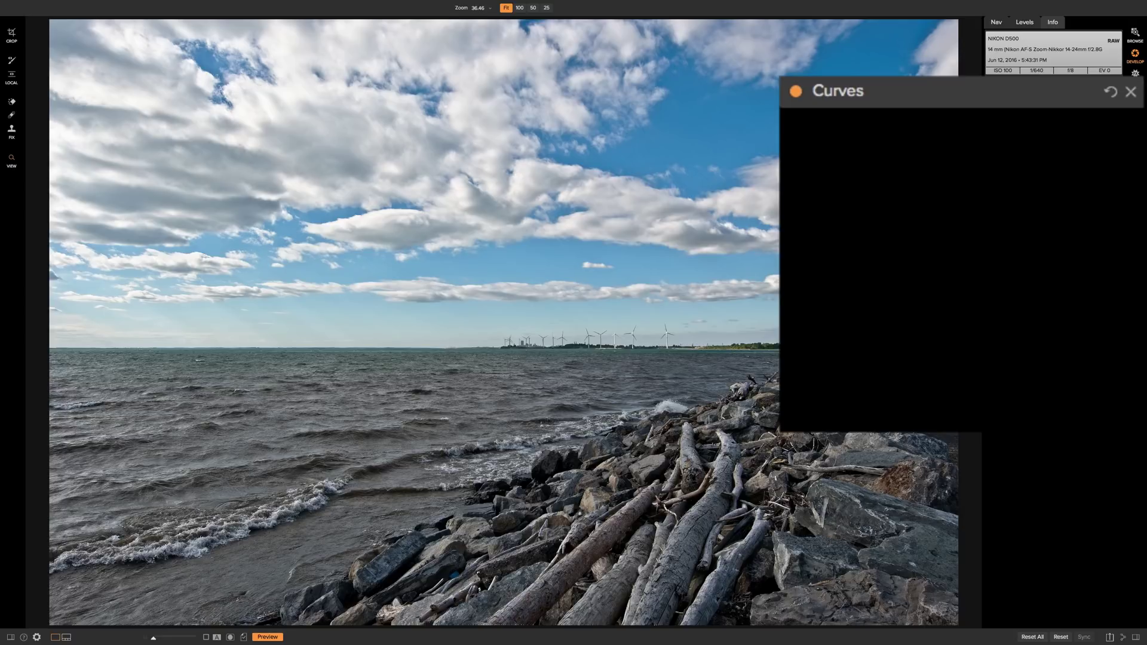
left_click(974, 93)
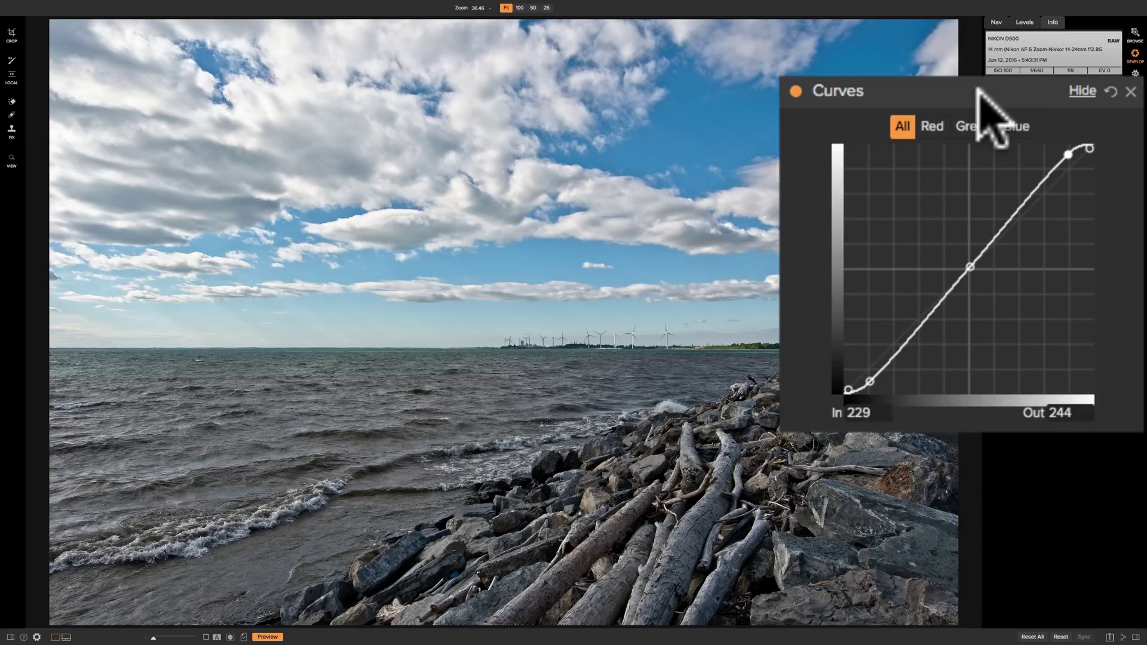
Reset the curve, view the individual color channels and lower the blue channel's highlight endpoint to In 252, Out 230
left_click(1111, 92)
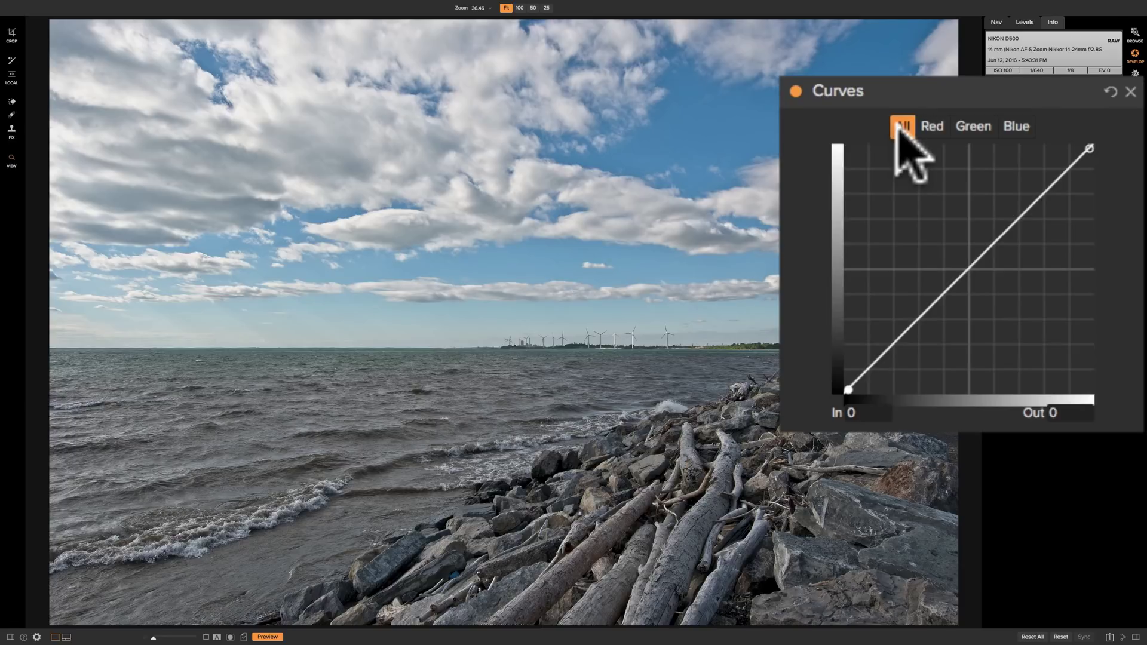
left_click(934, 127)
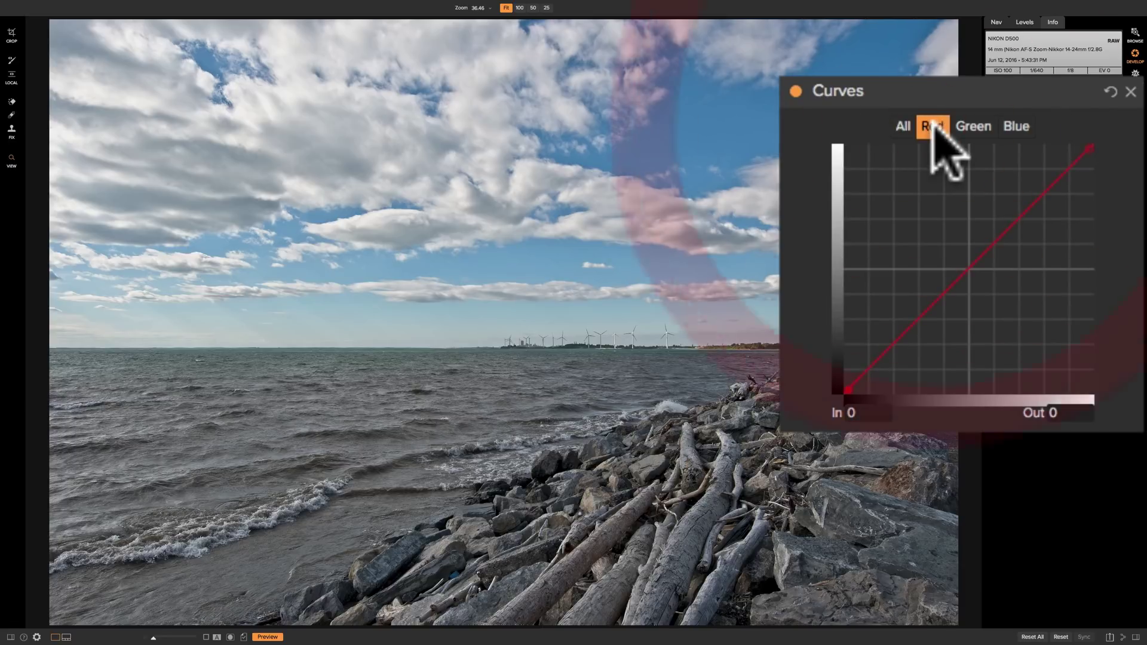
left_click(975, 127)
left_click(1016, 127)
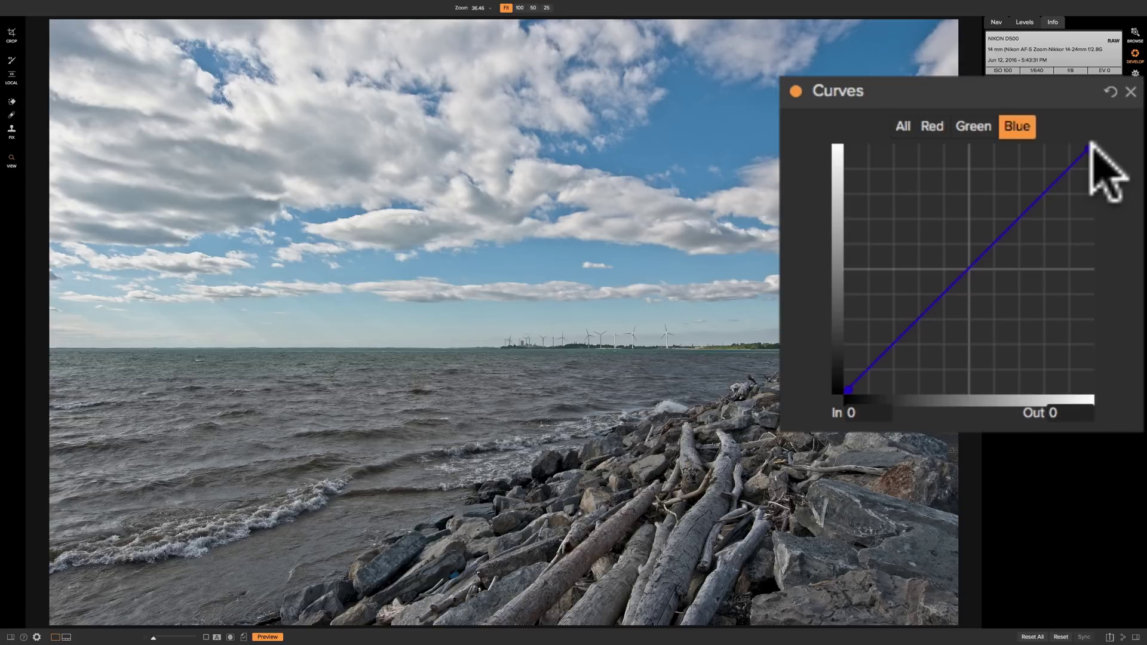
left_click_drag(1091, 145, 1091, 175)
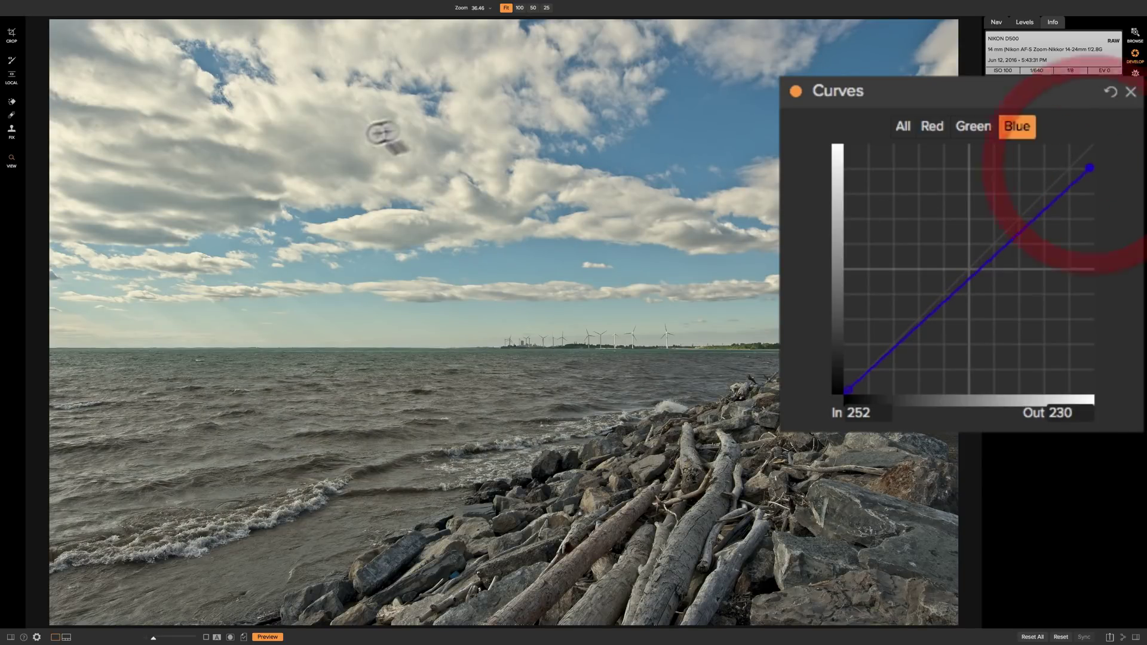
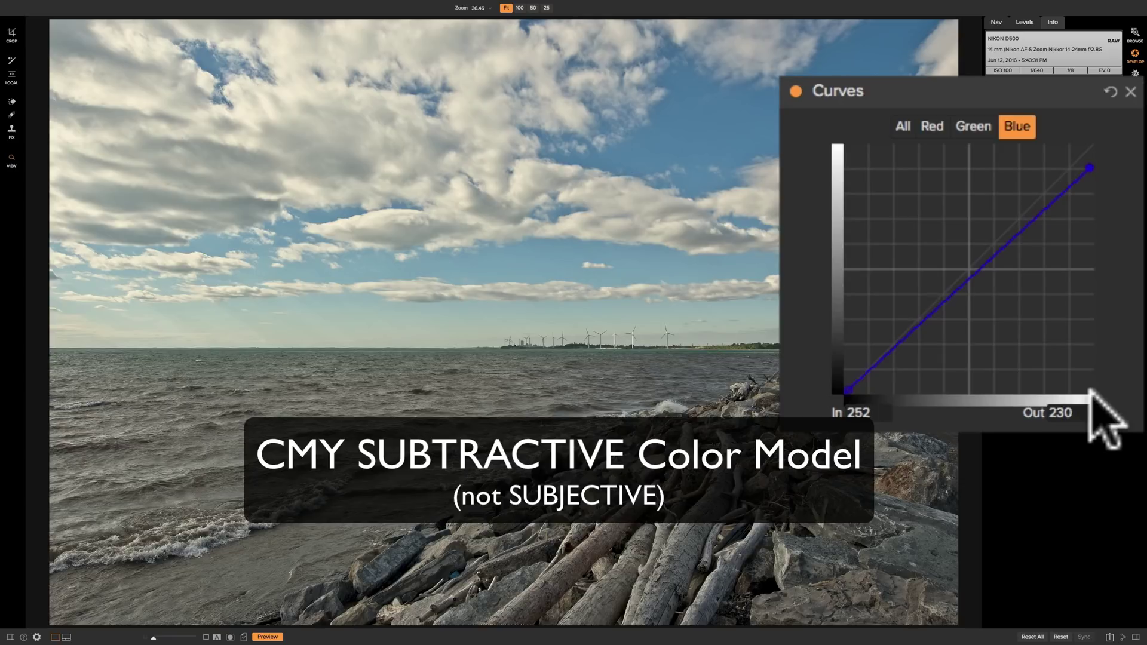
Reset the curves and lower the green channel's highlight endpoint to Out 228
left_click(1110, 91)
left_click(974, 126)
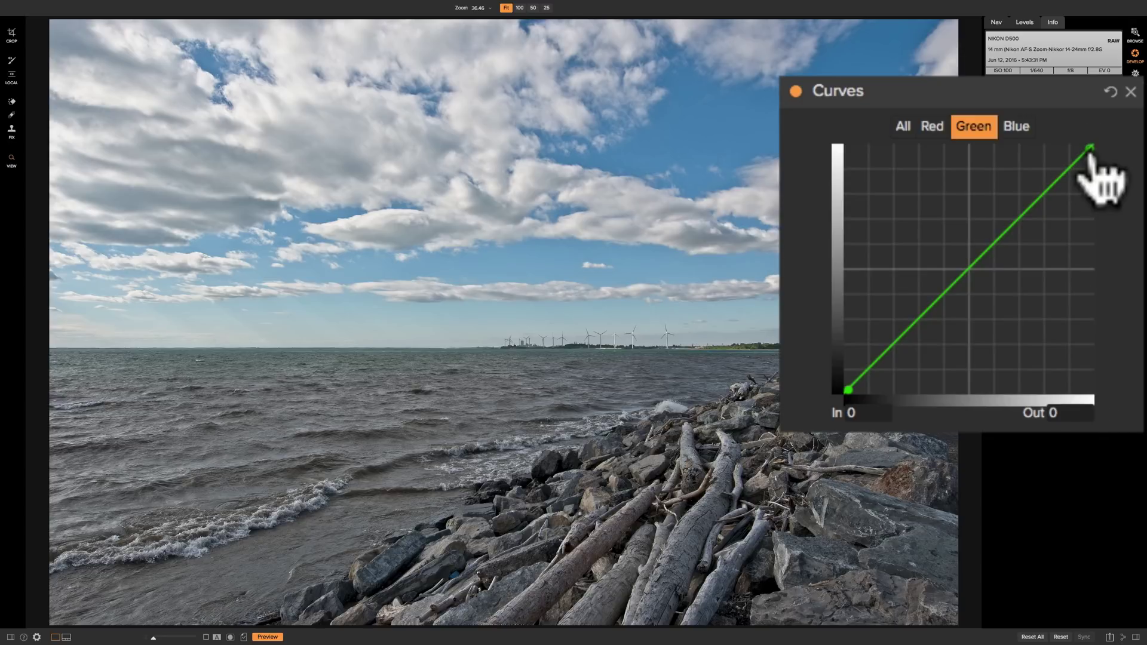
left_click_drag(1090, 149, 1090, 174)
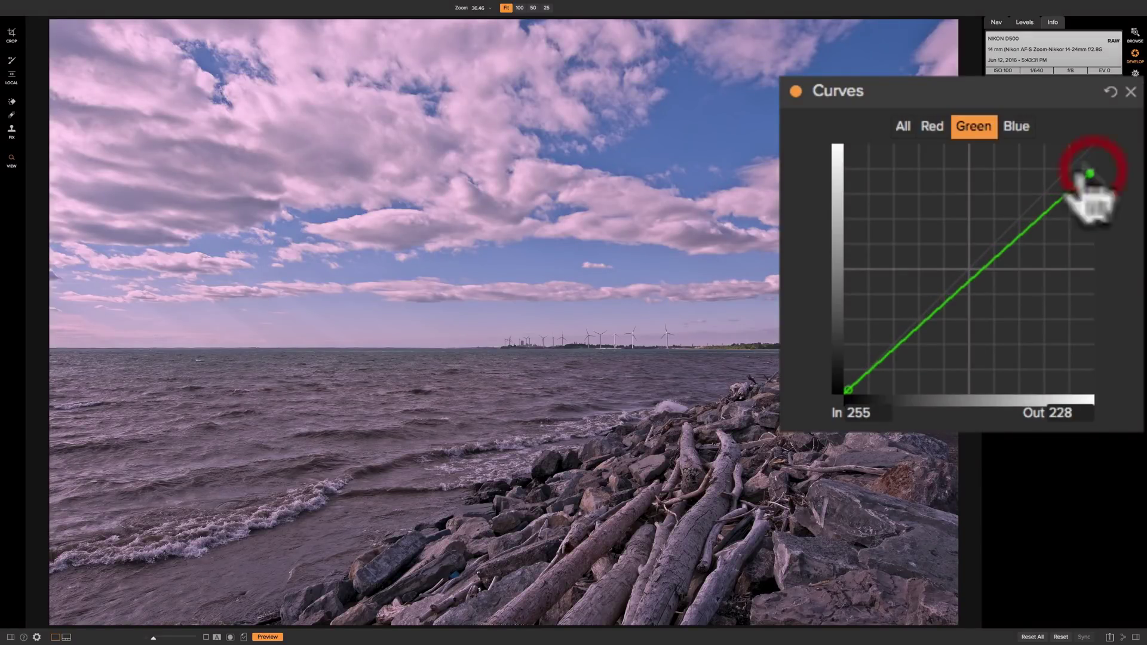
Reset the curves and try moving the red channel's highlight endpoint, ending at In 255, Out 255
left_click(1110, 91)
left_click(926, 127)
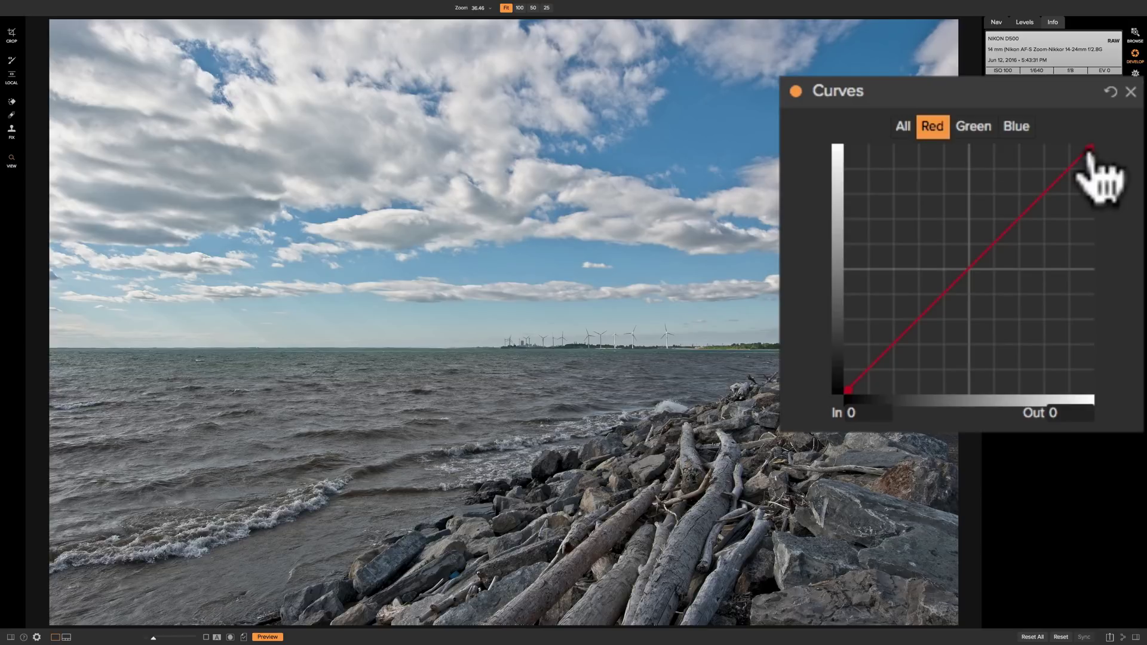
mouse_move(1089, 150)
left_mouse_down()
mouse_move(1096, 190)
mouse_move(1092, 138)
left_mouse_up()
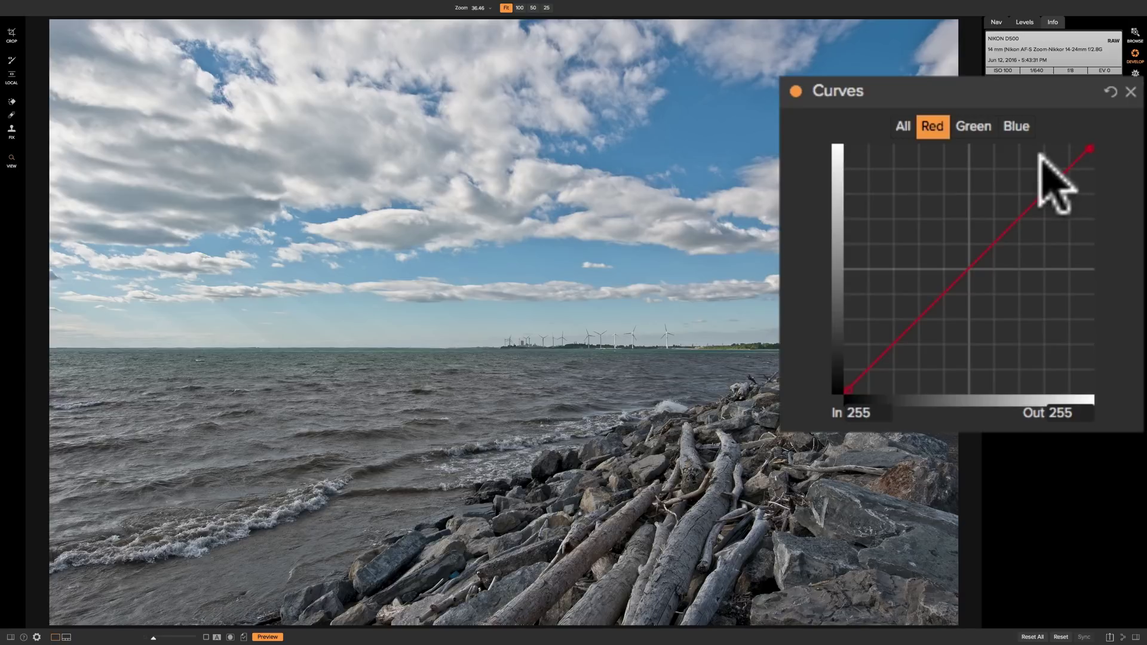
Set the blue channel's highlight endpoint to Out 239 and its shadow endpoint to Out 15
left_click(1020, 126)
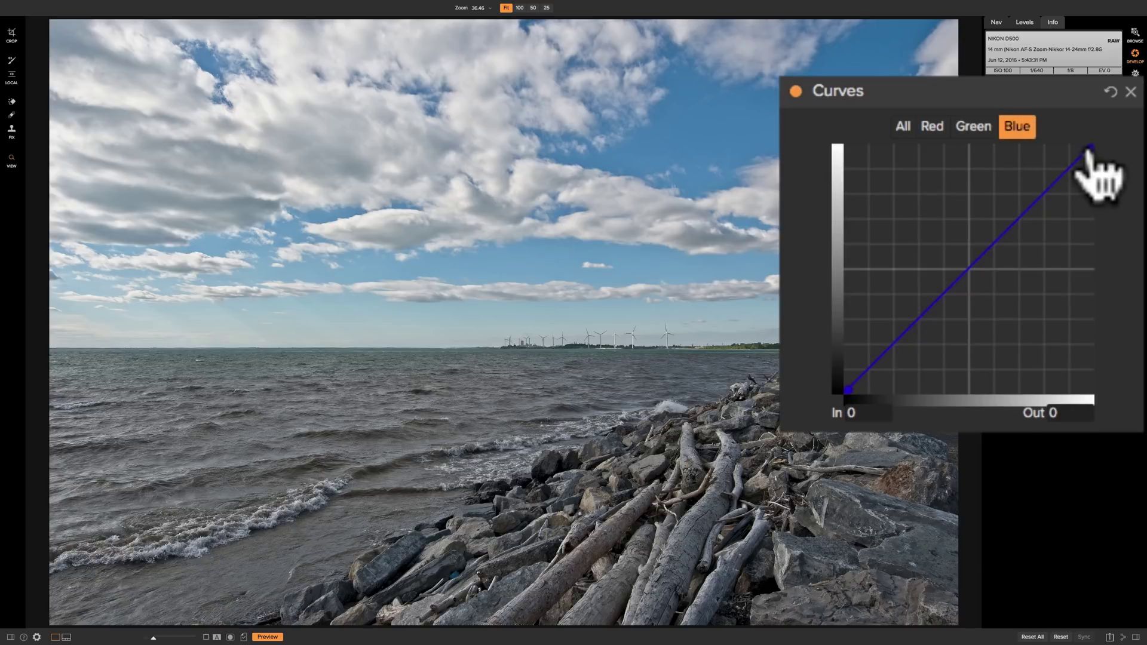
left_click_drag(1088, 152, 1089, 159)
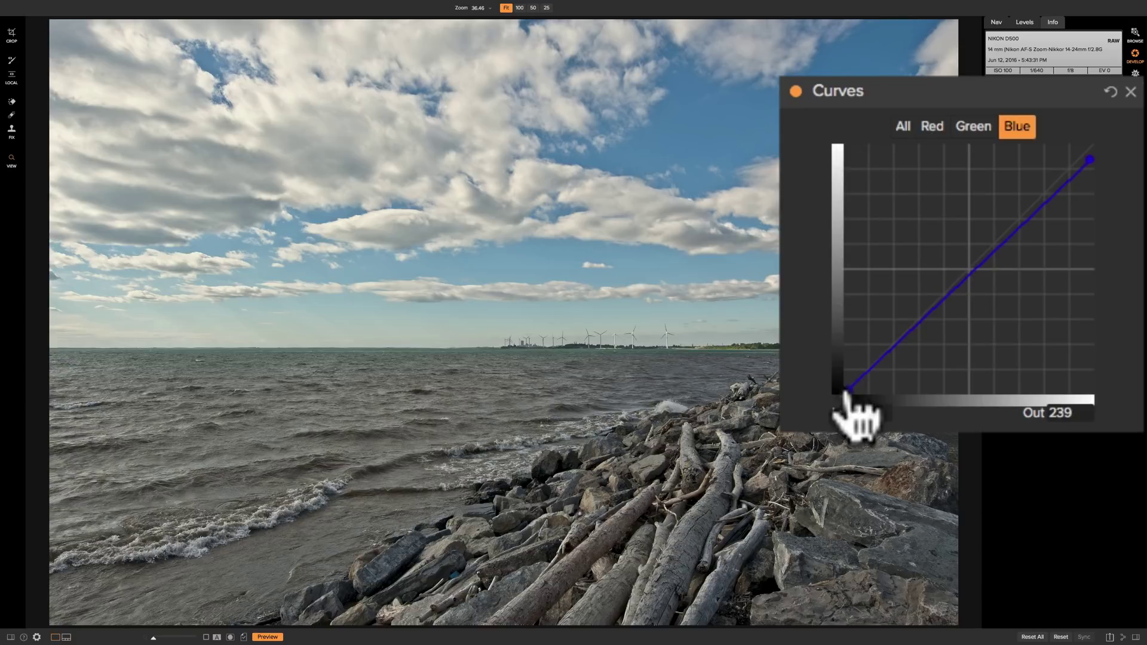
mouse_move(848, 391)
left_mouse_down()
mouse_move(843, 368)
mouse_move(843, 383)
left_mouse_up()
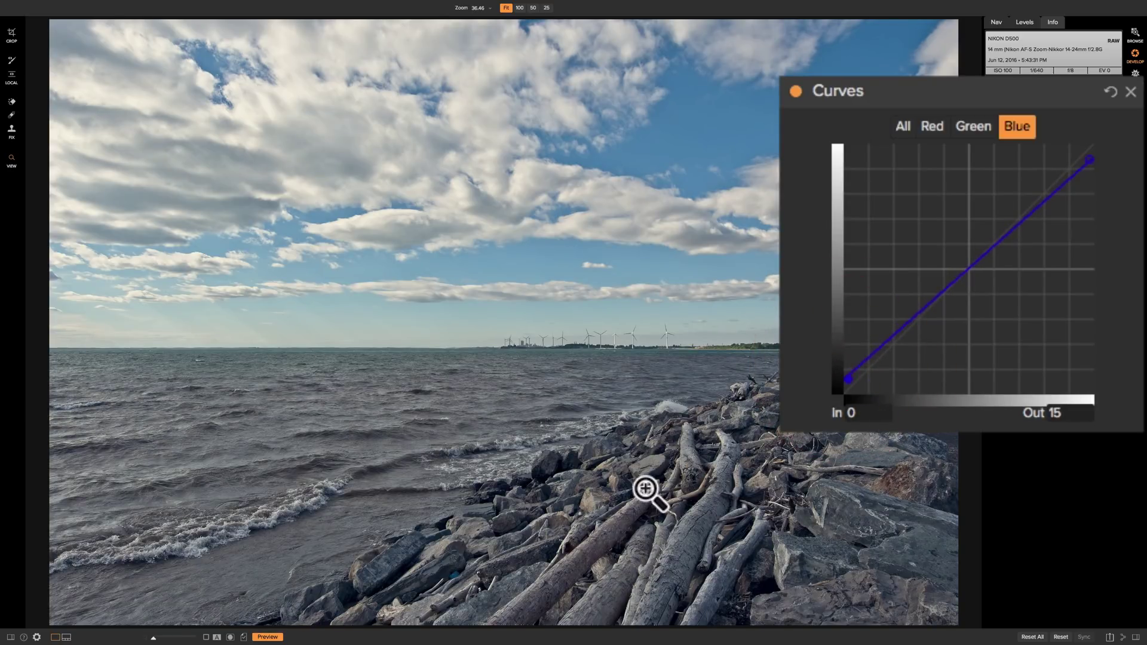
Turn the Curves adjustment off and back on to compare the photo with and without the blue toning
left_click(793, 89)
left_click(795, 90)
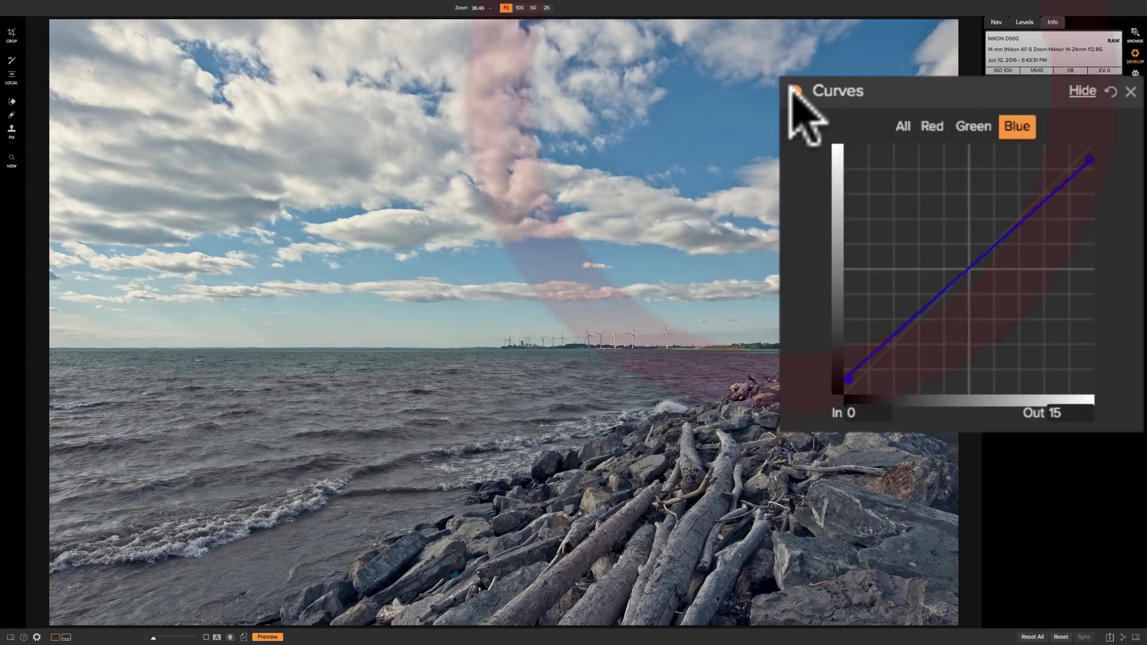
Reset the curves, then set the green channel's shadow endpoint to In 1, Out 20 and its highlight endpoint to In 223, Out 251
left_click(1106, 90)
left_click(974, 126)
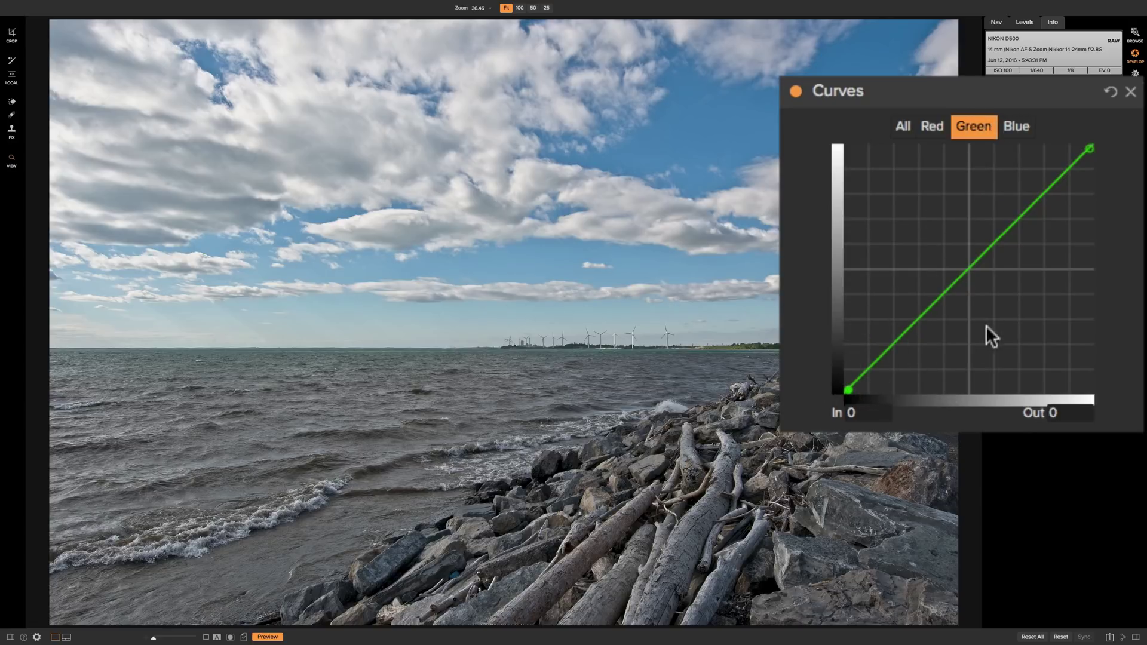
left_click_drag(847, 389, 845, 380)
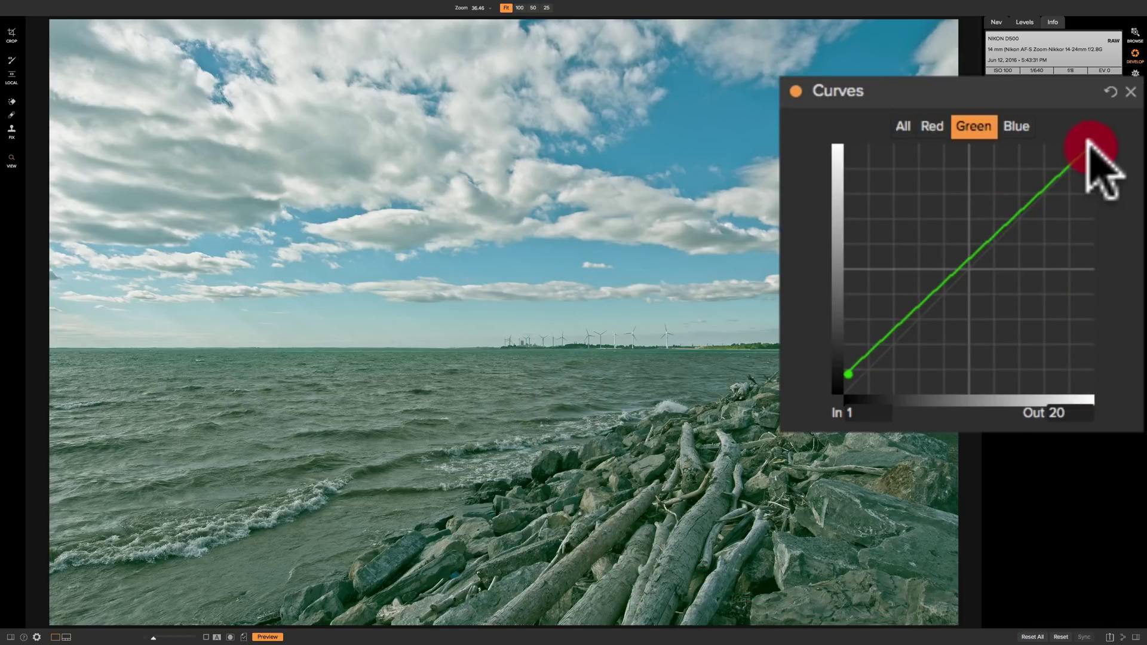
left_click_drag(1089, 144, 1063, 150)
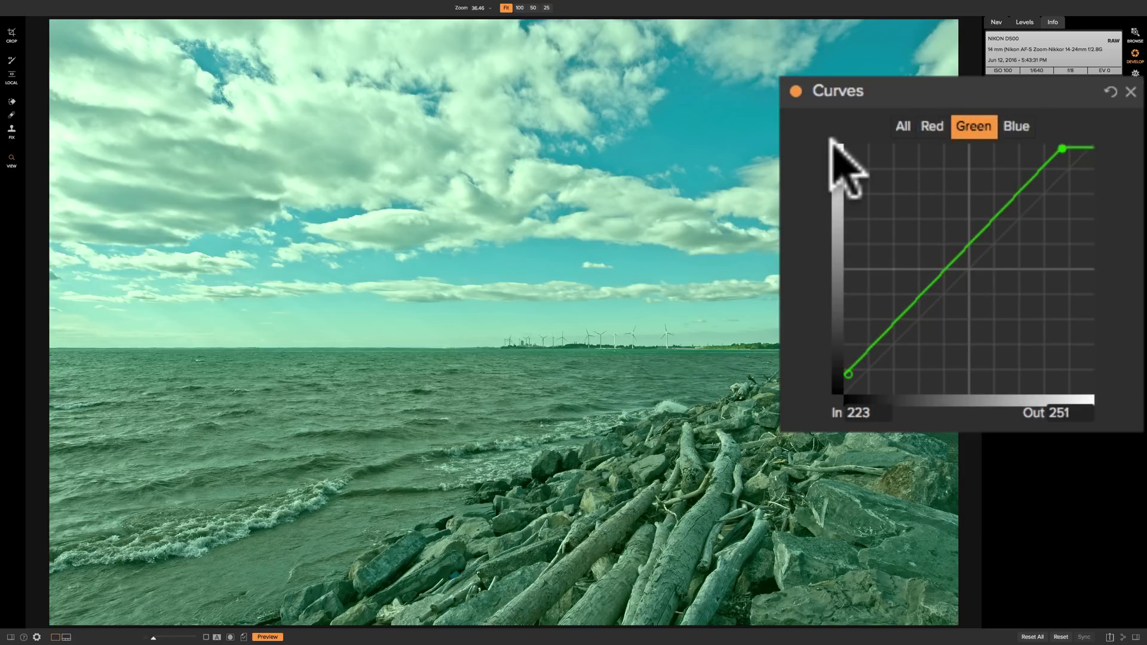
Reset the curves, lower the green channel's highlight endpoint and set its shadow endpoint to In 30, Out 0
left_click(1109, 92)
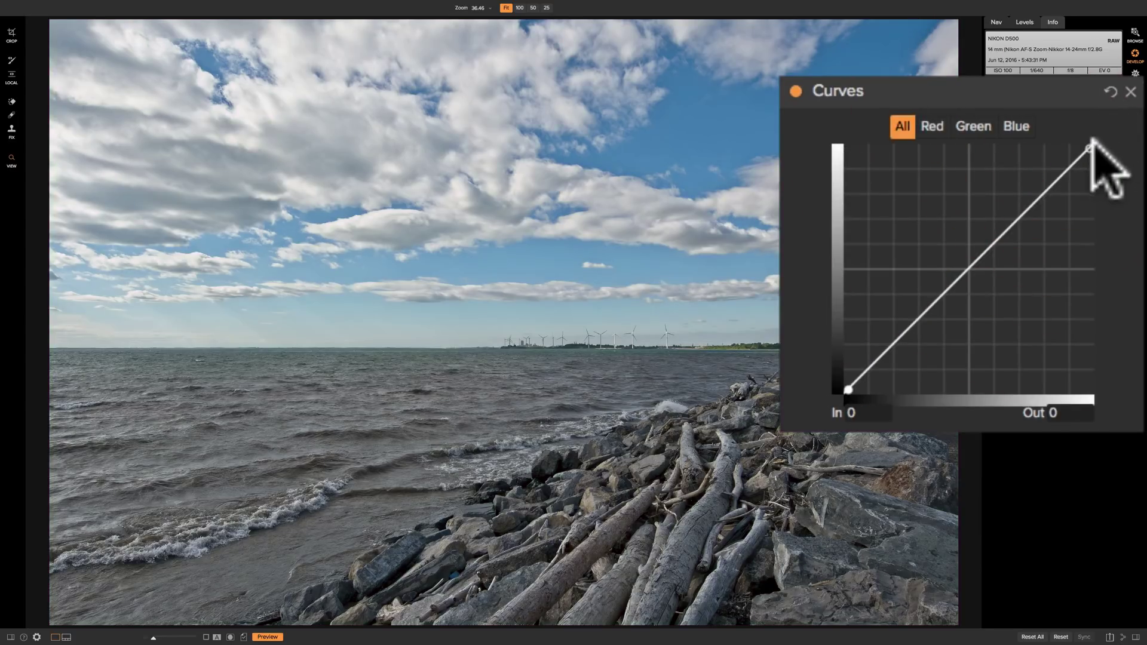
left_click(1026, 126)
left_click(973, 127)
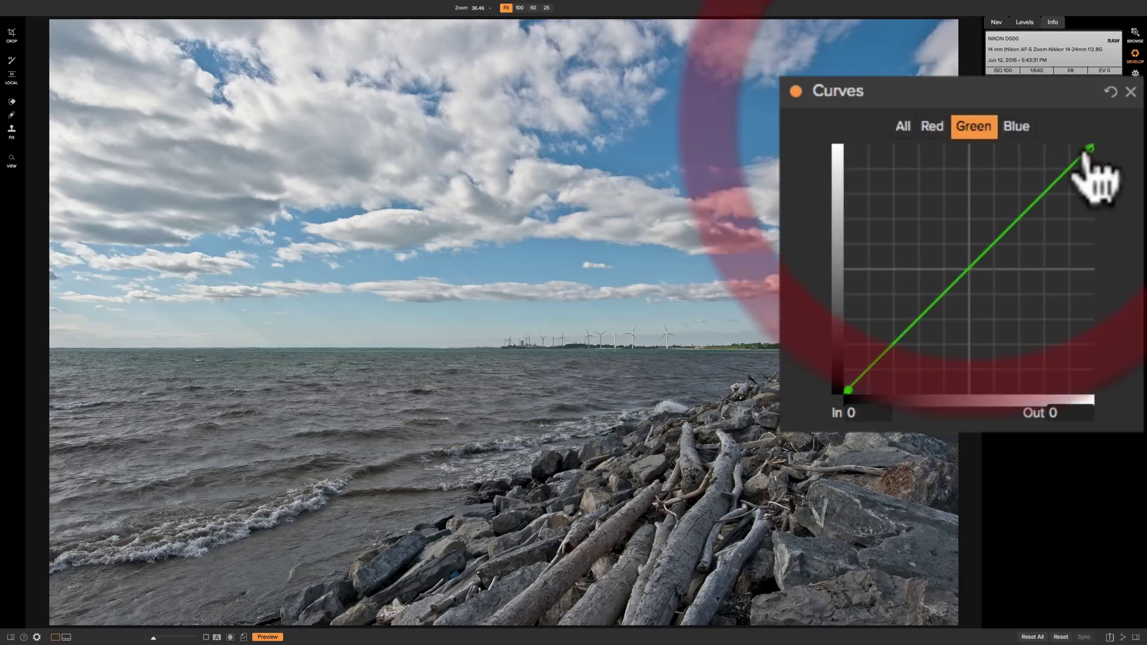
left_click_drag(1088, 149, 1089, 168)
left_click_drag(848, 391, 877, 391)
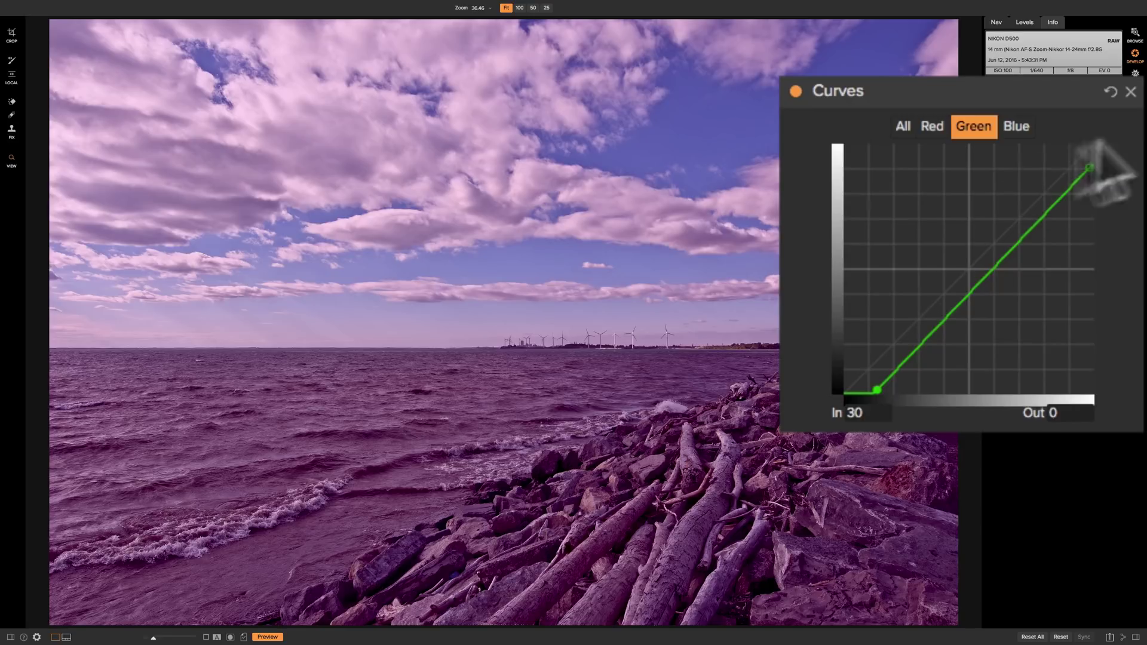
Reset the curves, then set the highlight endpoints to In 255, Out 236 for red and In 236, Out 252 for green
left_click(1111, 91)
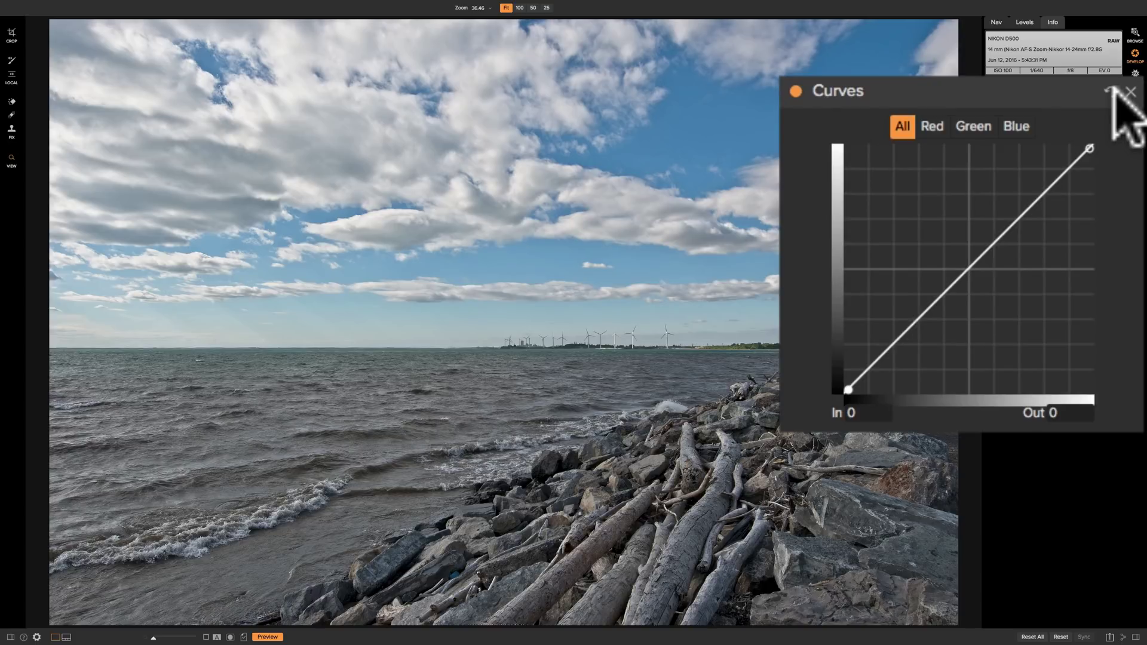
left_click(930, 123)
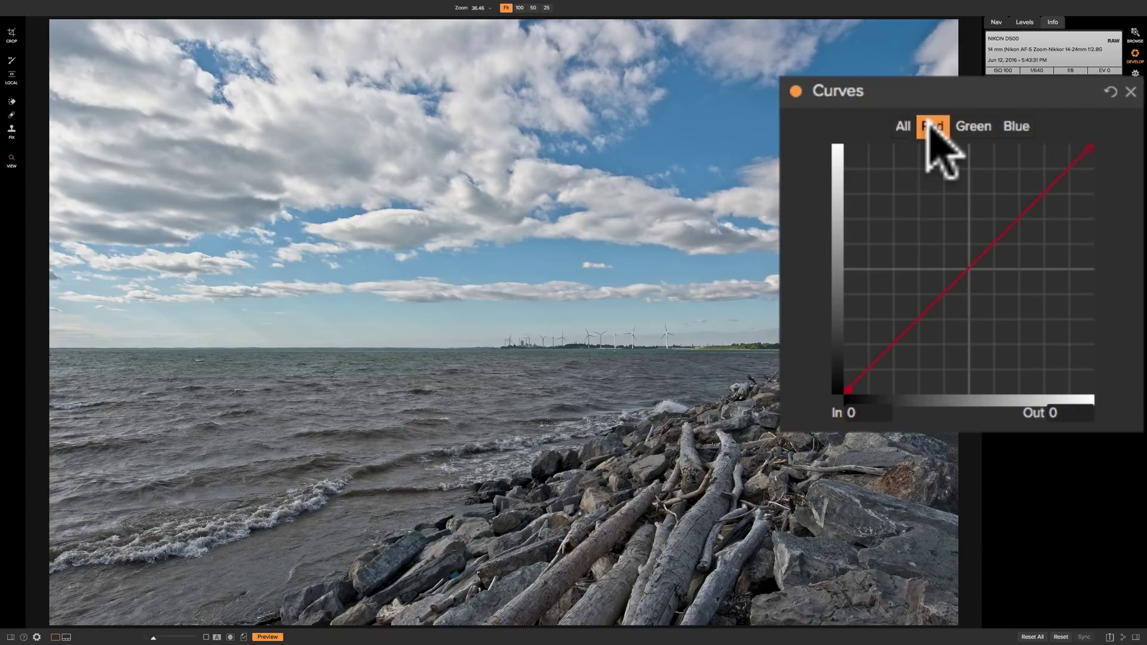
left_click_drag(1091, 149, 1091, 165)
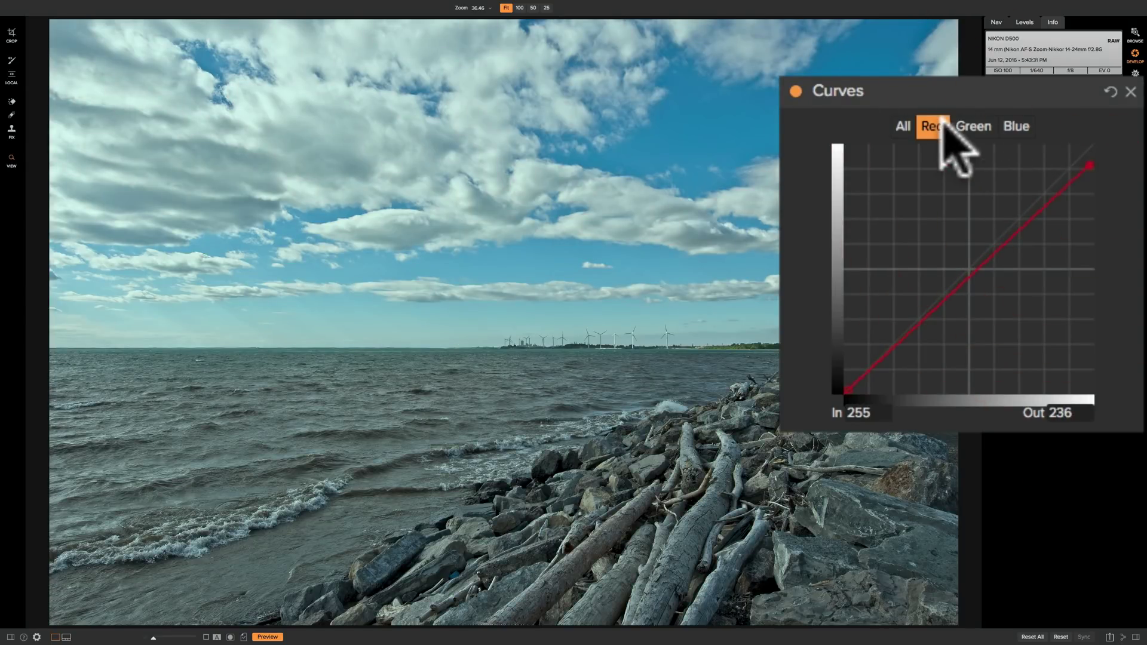
left_click(973, 126)
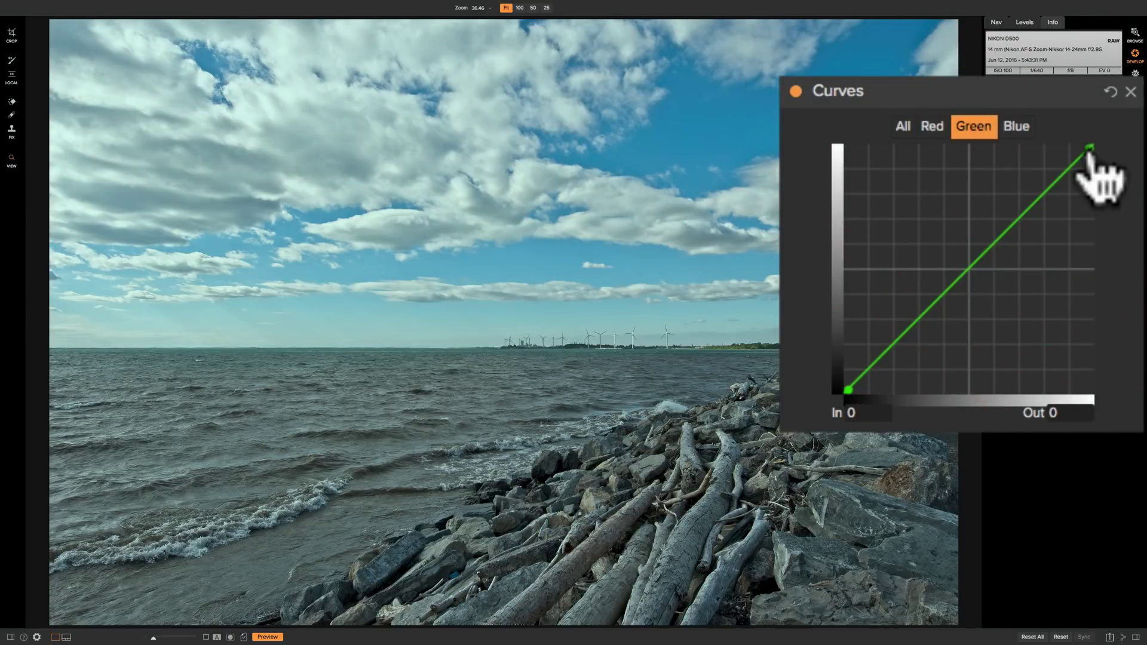
left_click_drag(1090, 150, 1075, 149)
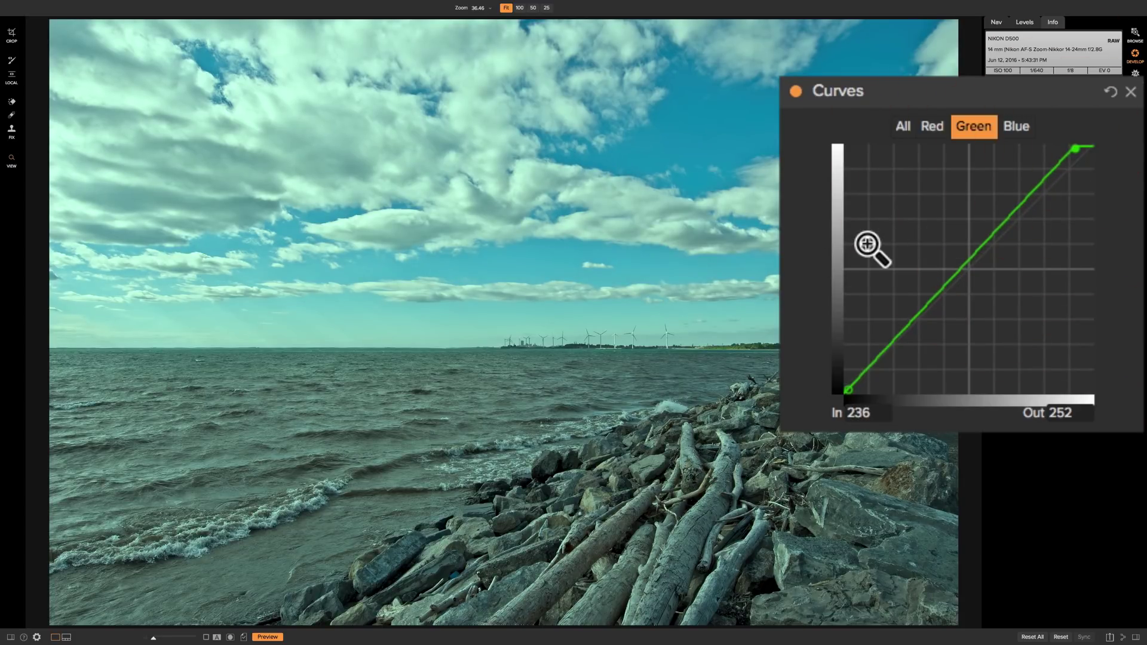
Reset the curves to a straight line, and collapse and reopen the Curves adjustment
left_click(1111, 91)
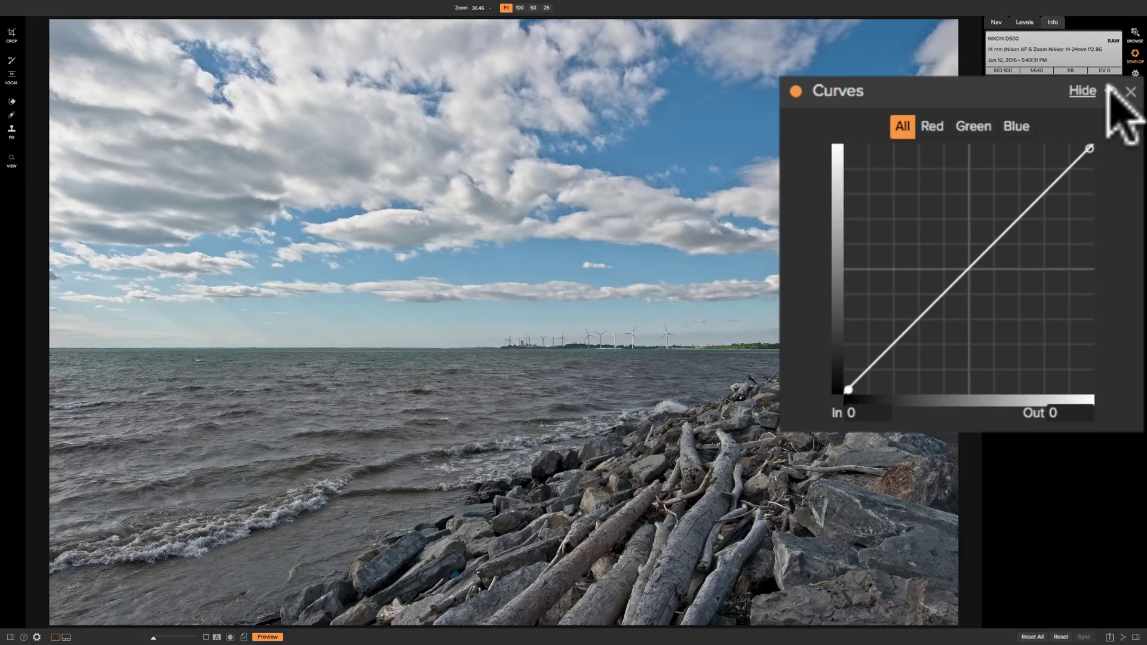
left_click(1083, 90)
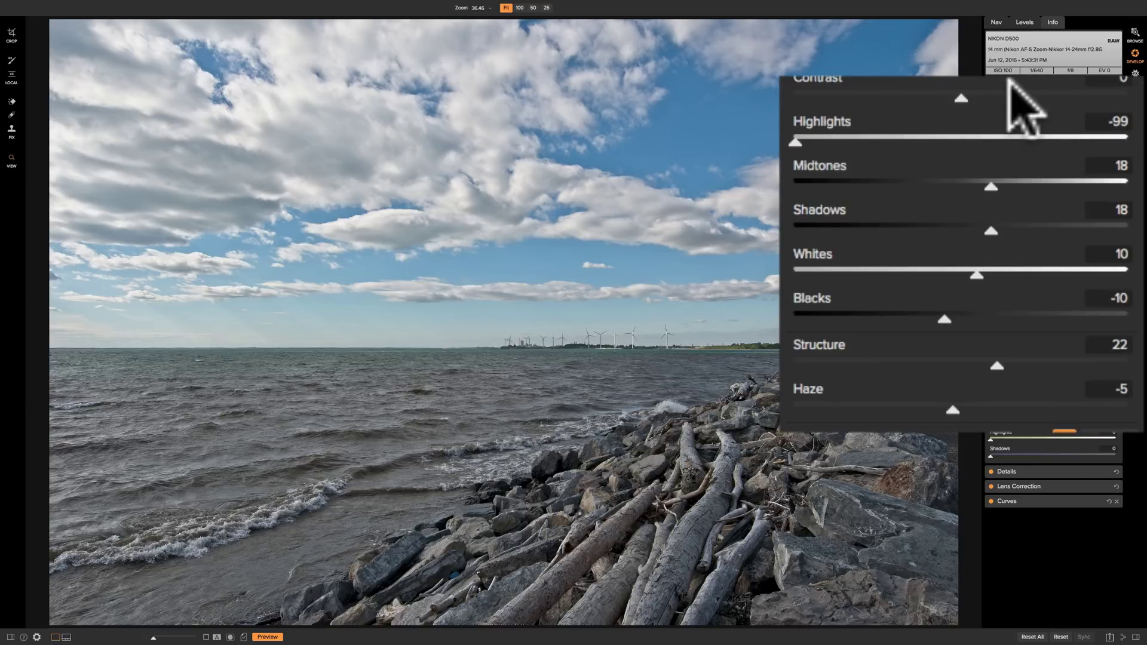
left_click(1016, 501)
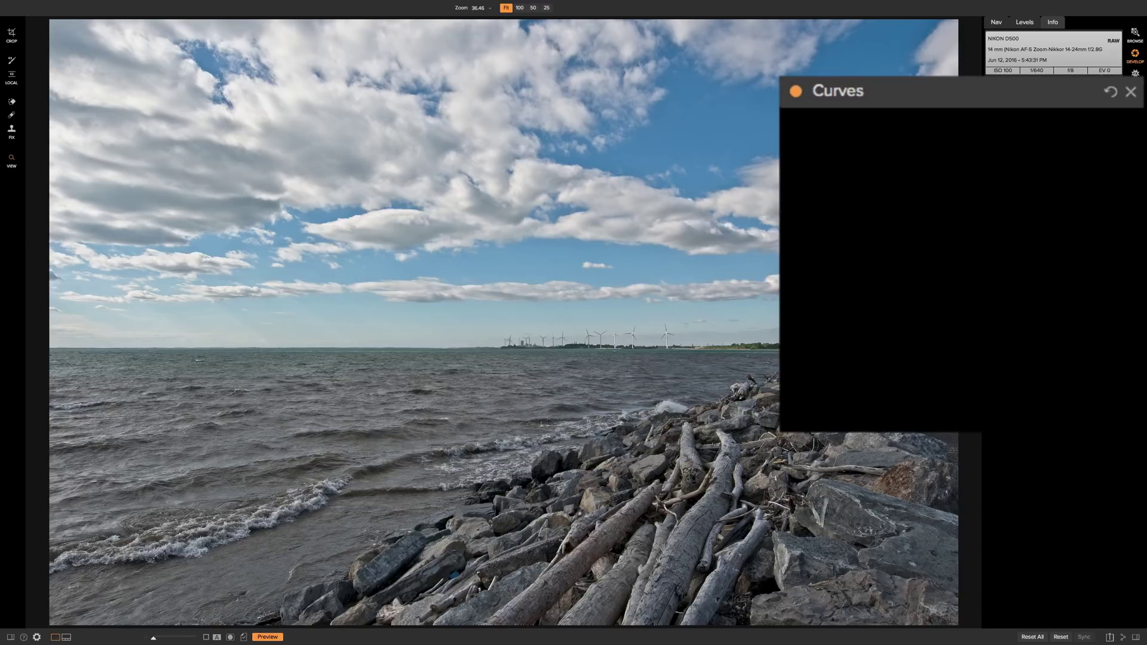
left_click(966, 89)
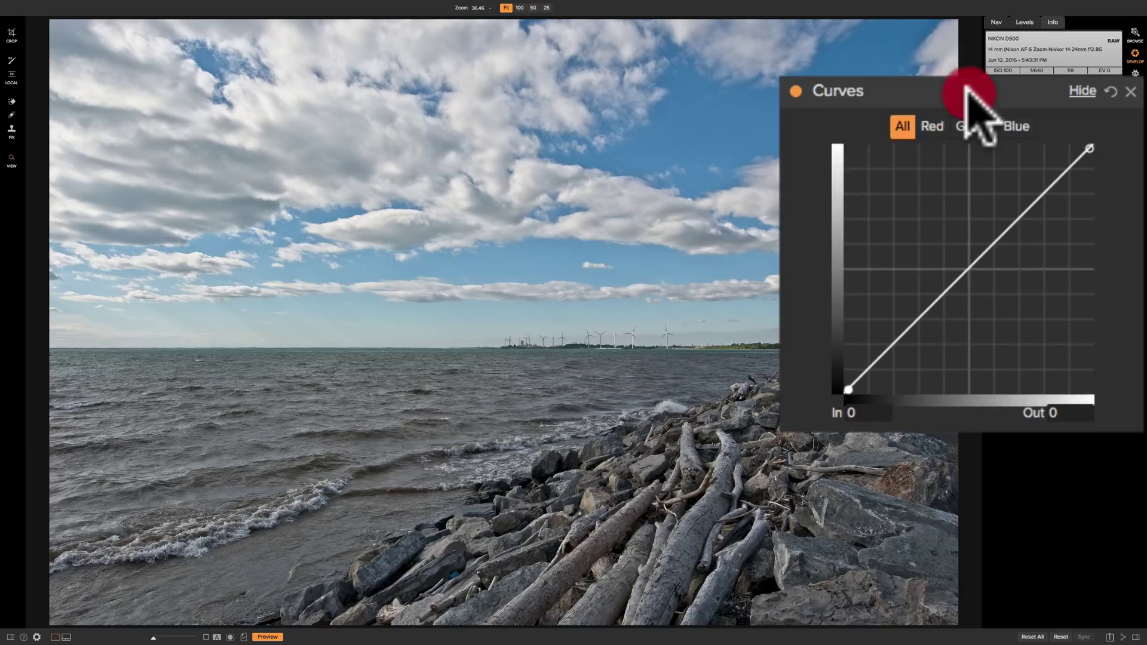